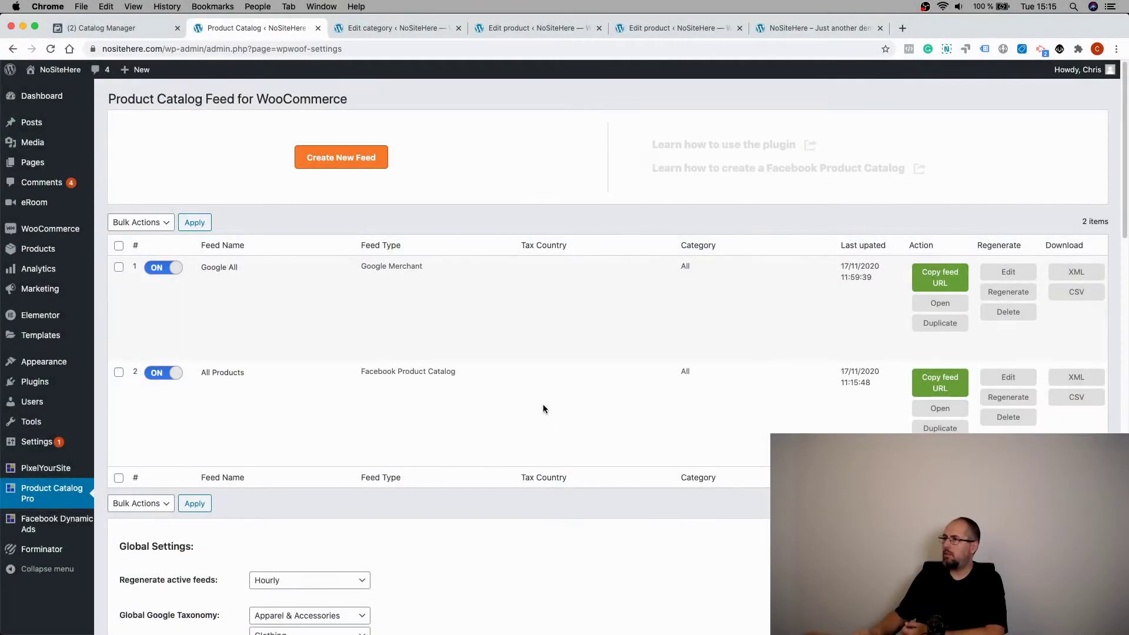
# Open the Tshirt product's edit page and show its Product Catalog feed options.
pyautogui.click(398, 29)
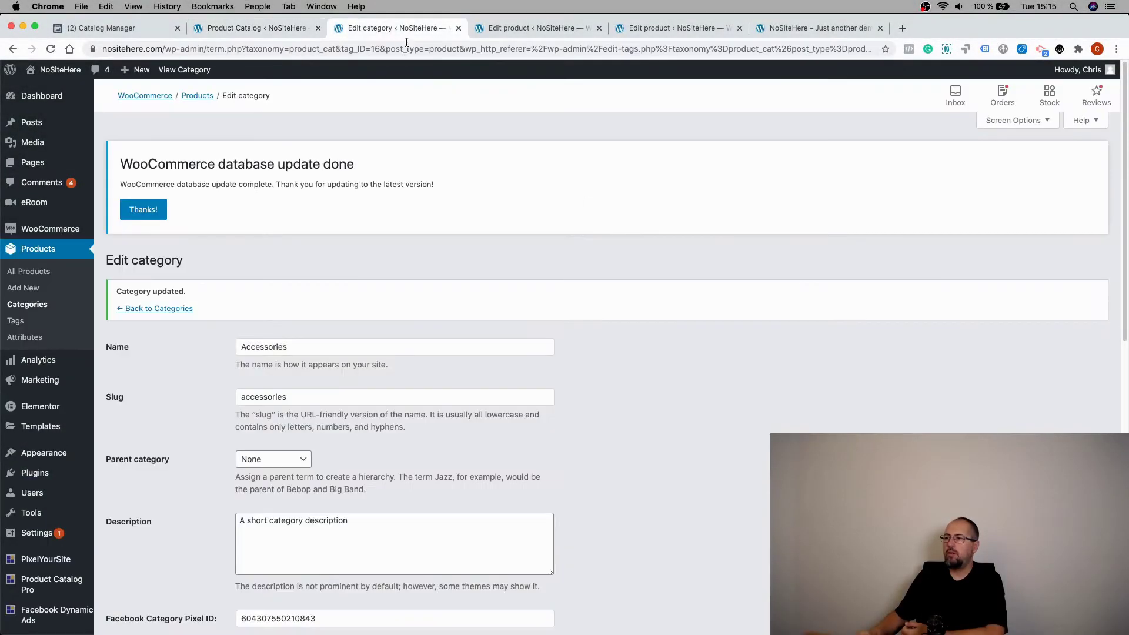
pyautogui.click(493, 24)
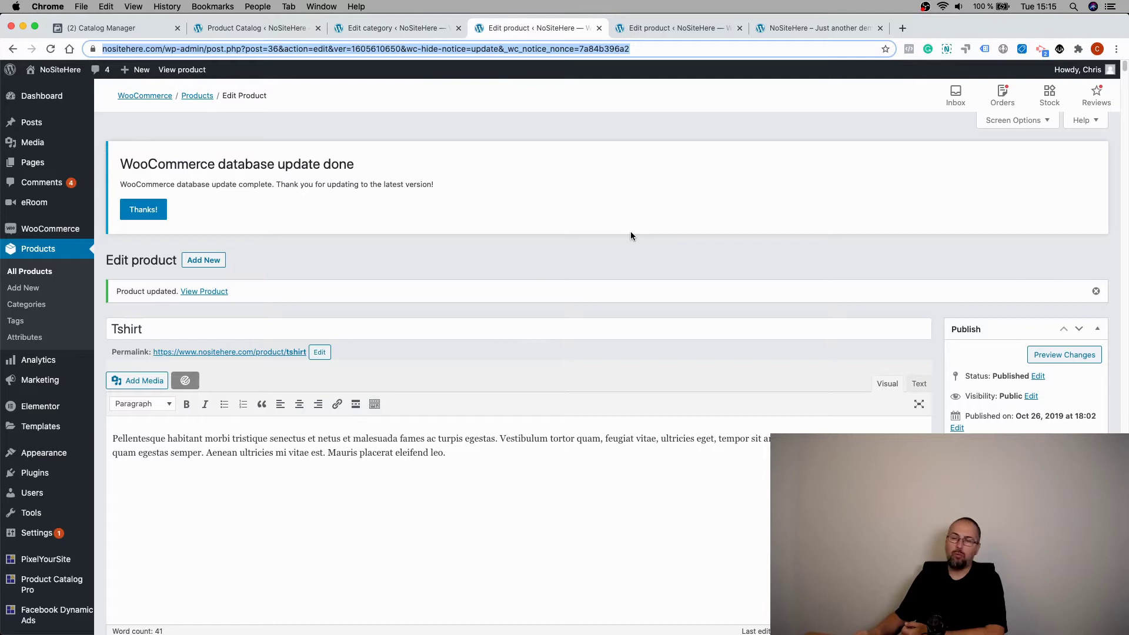
pyautogui.scroll(-7, 631, 235)
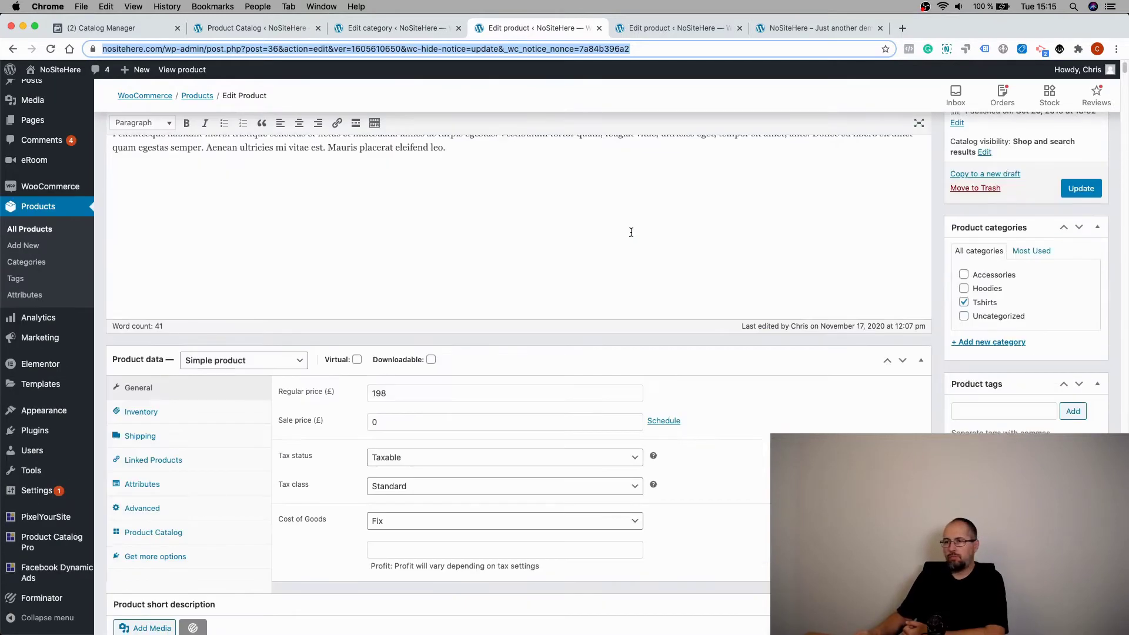
pyautogui.click(167, 437)
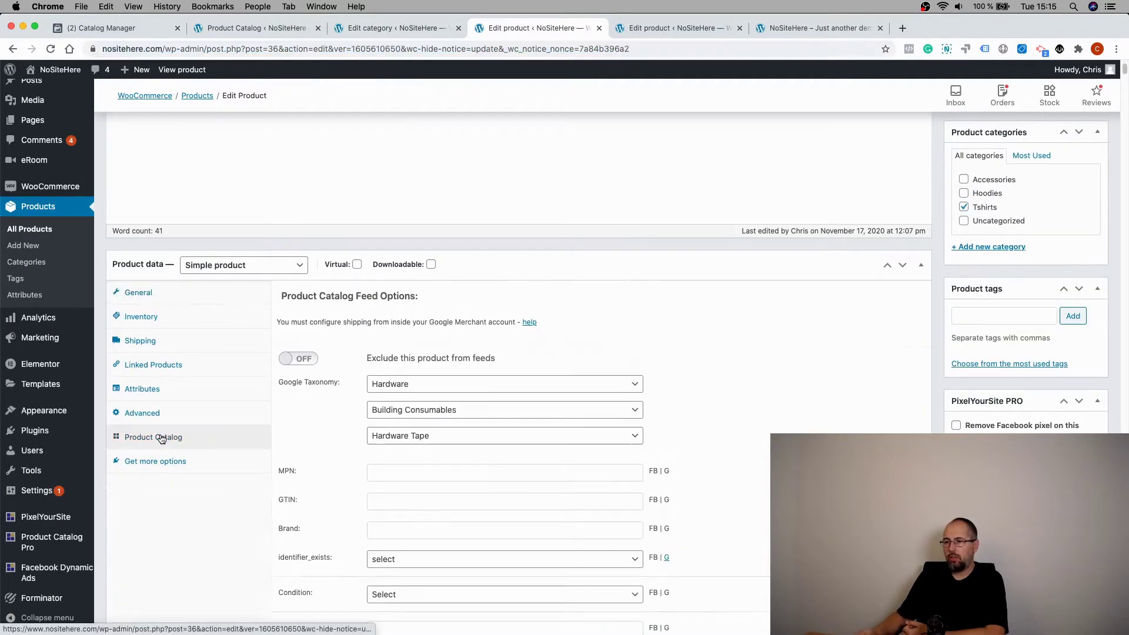
pyautogui.scroll(-2, 729, 359)
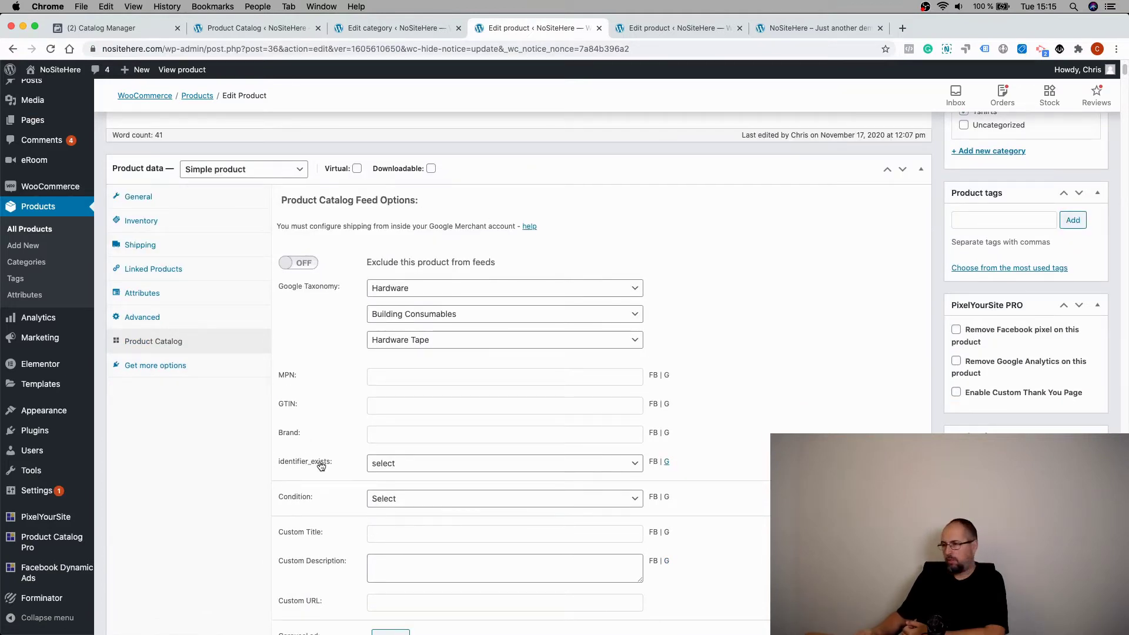
pyautogui.scroll(-2, 816, 362)
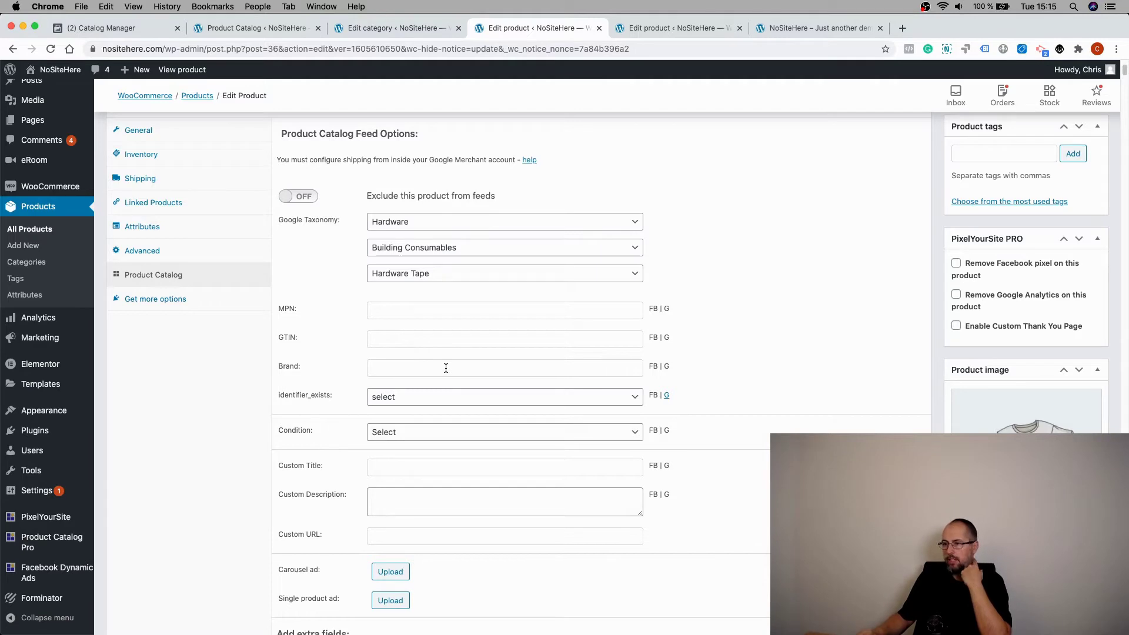
# Leave identifier_exists unchanged and set the Tshirt product's Condition to new.
pyautogui.click(464, 398)
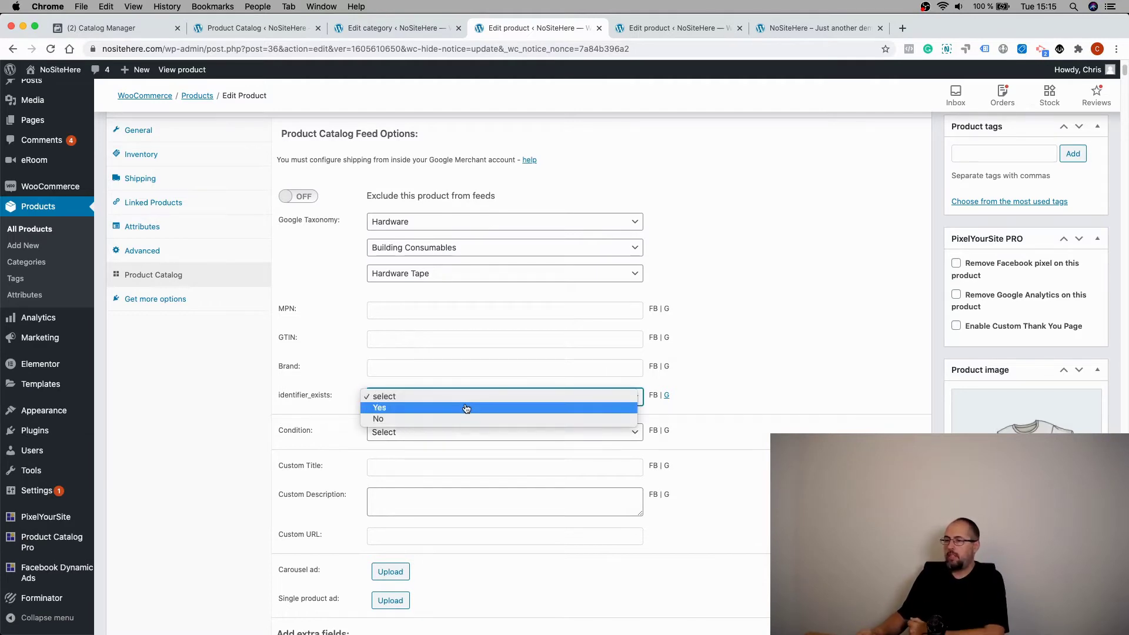
pyautogui.click(740, 390)
pyautogui.scroll(-3, 740, 389)
pyautogui.click(525, 347)
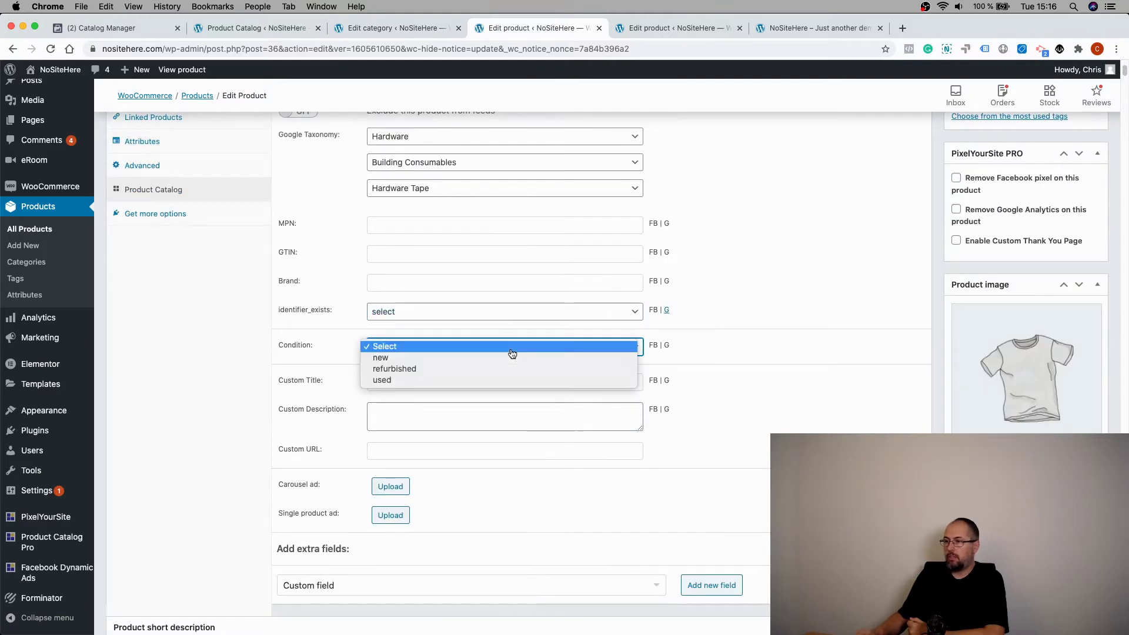
pyautogui.click(510, 359)
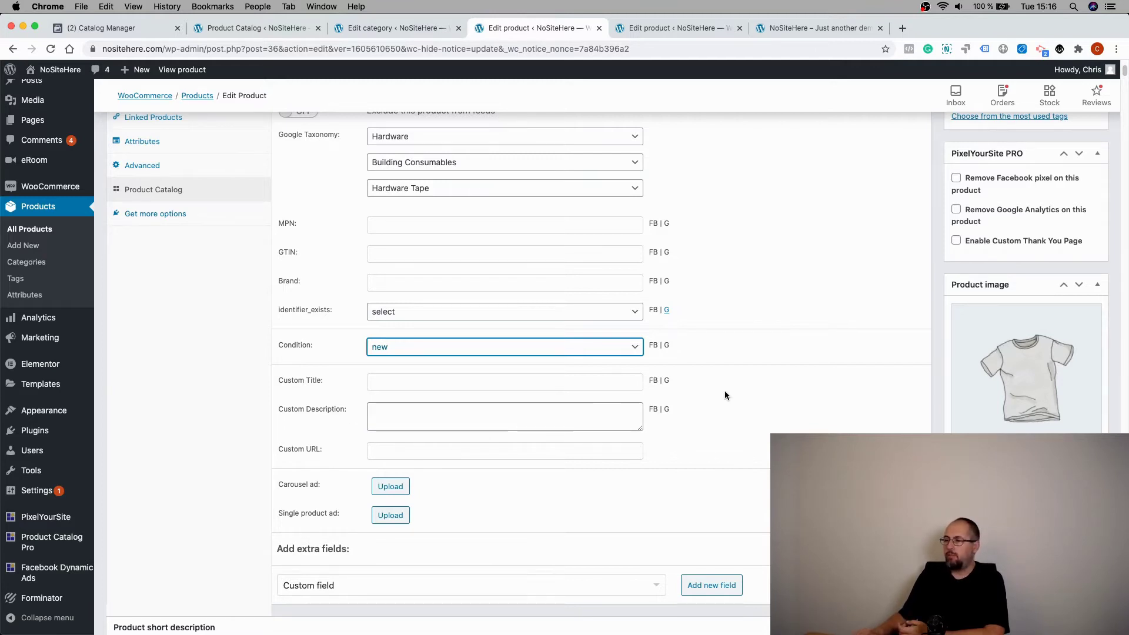
pyautogui.scroll(-3, 749, 393)
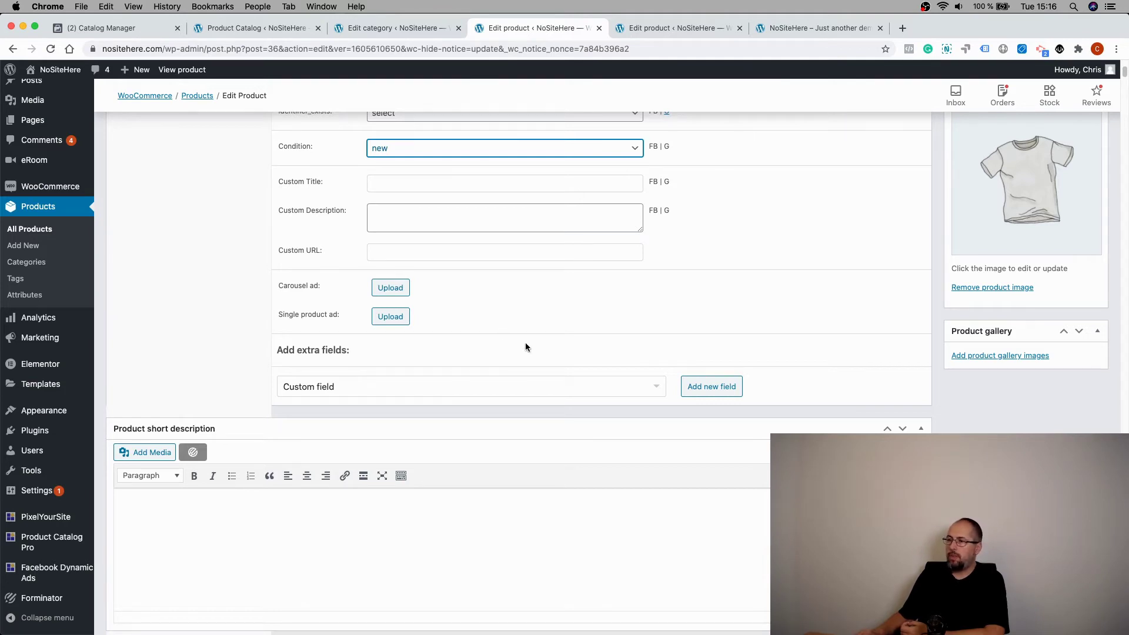
pyautogui.scroll(-1, 526, 346)
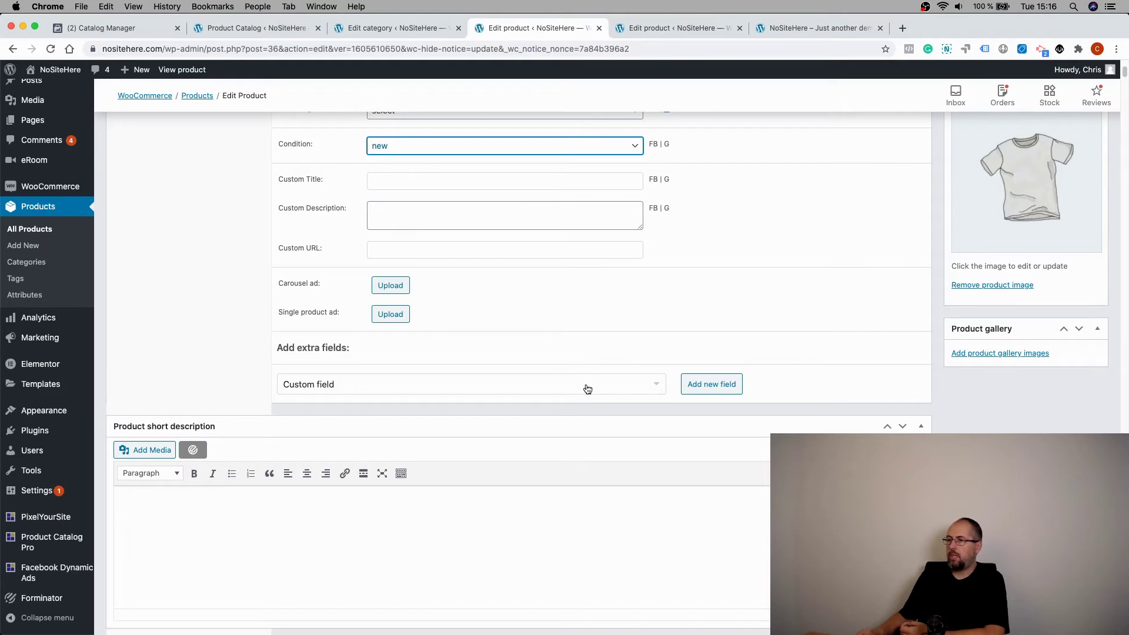
# Add and then remove a blank custom extra field row, and browse the available extra field types.
pyautogui.click(697, 391)
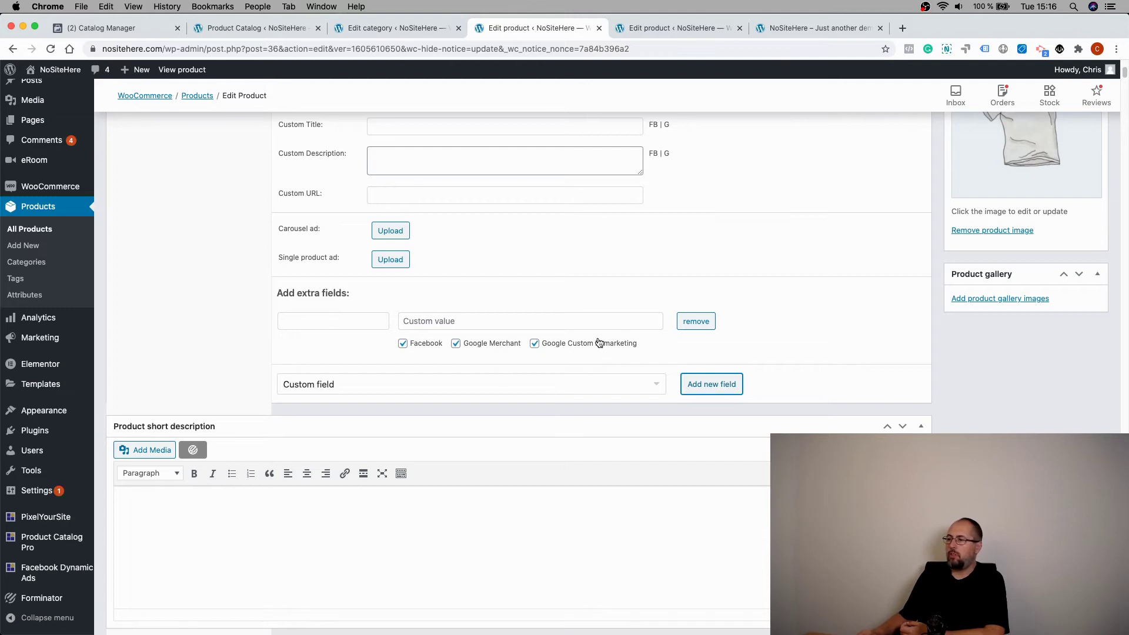
pyautogui.click(690, 327)
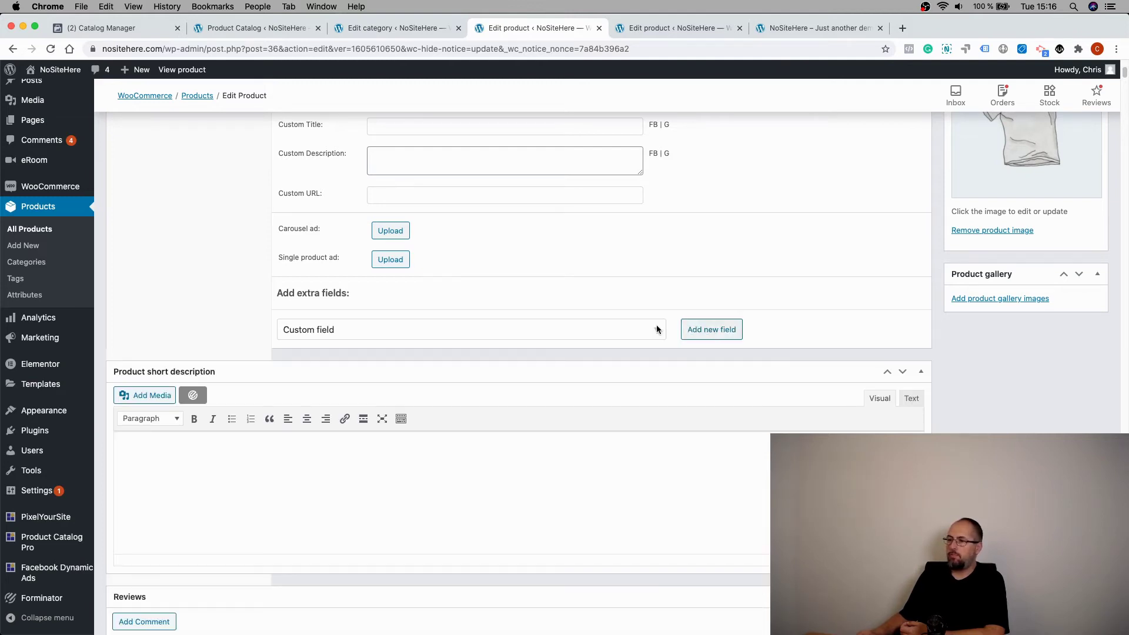
pyautogui.click(534, 337)
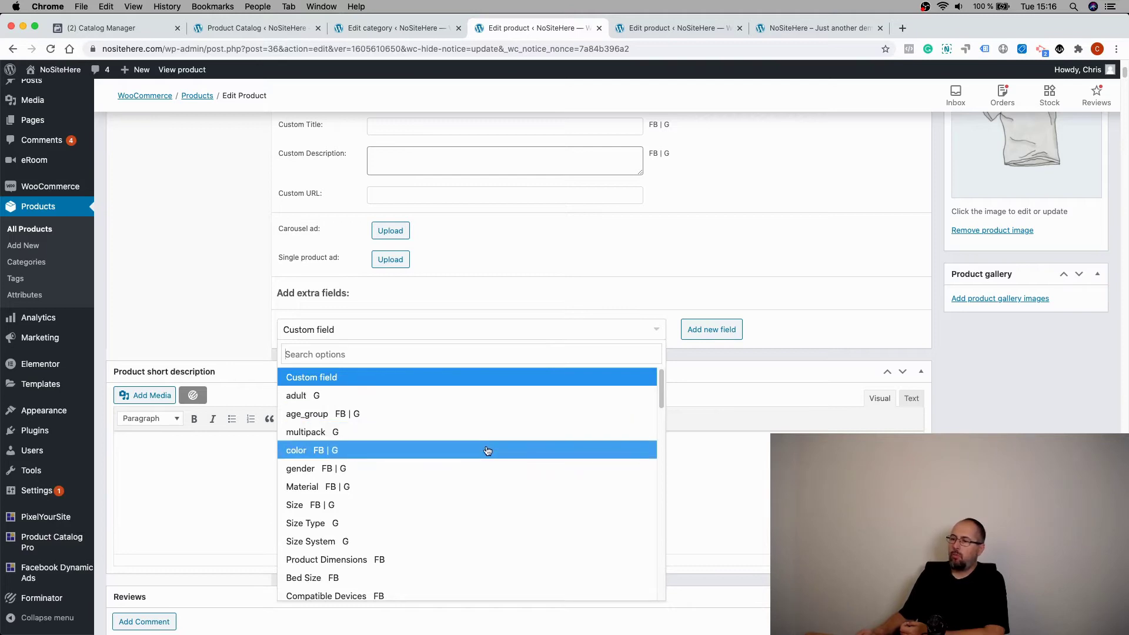
pyautogui.scroll(-3, 487, 451)
pyautogui.scroll(-5, 487, 451)
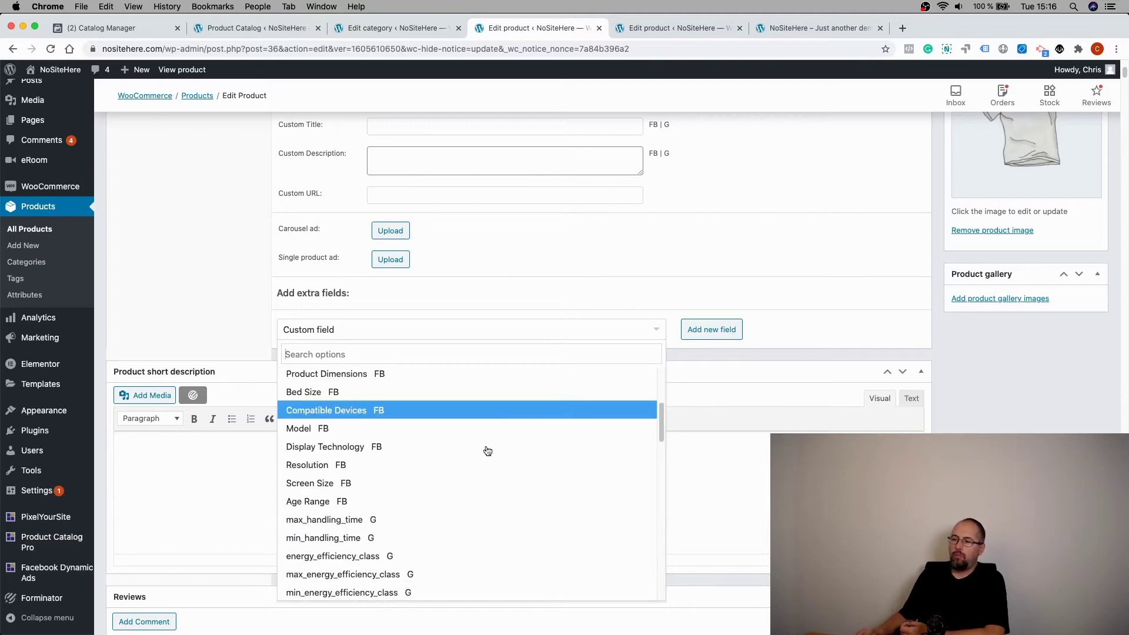
pyautogui.scroll(3, 472, 413)
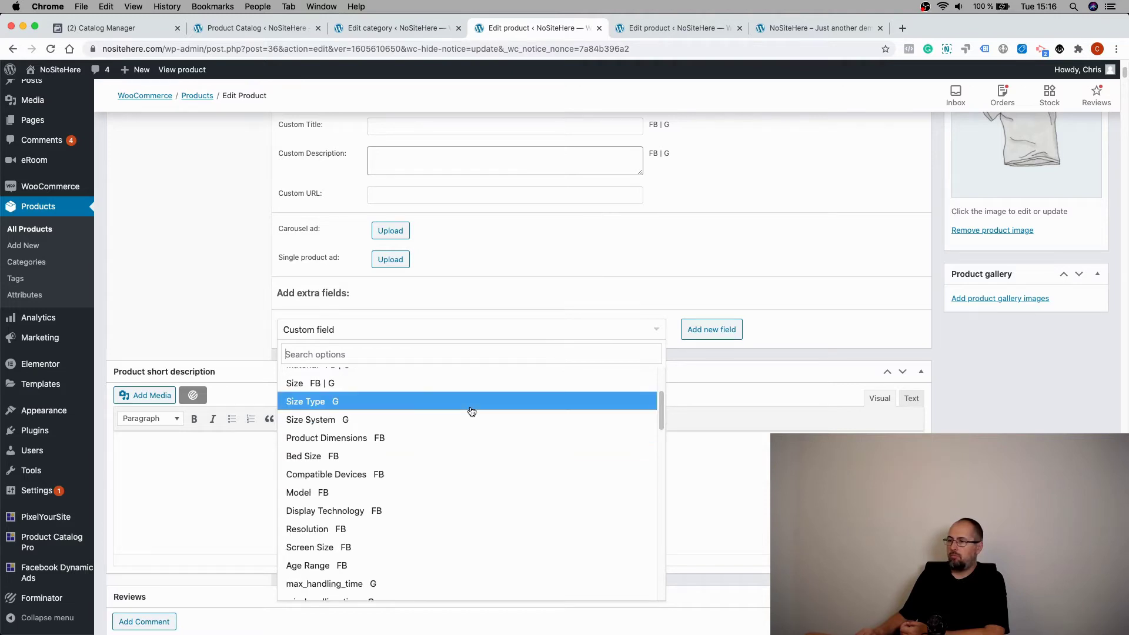
# Add a product_dimensions extra field with the value 120.
pyautogui.click(468, 438)
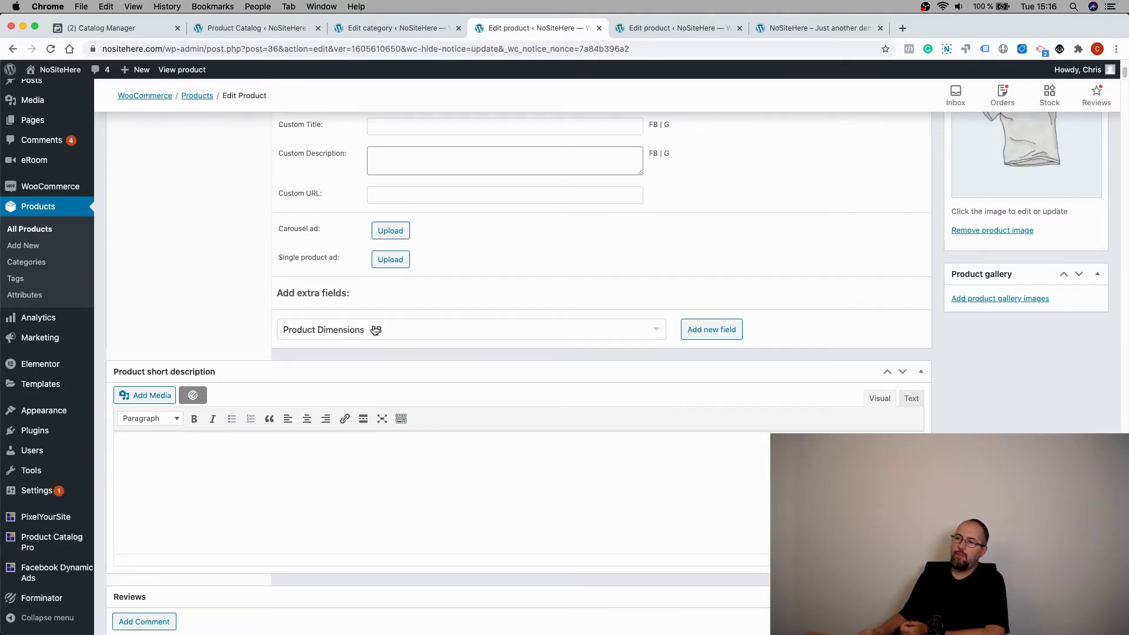
pyautogui.click(718, 330)
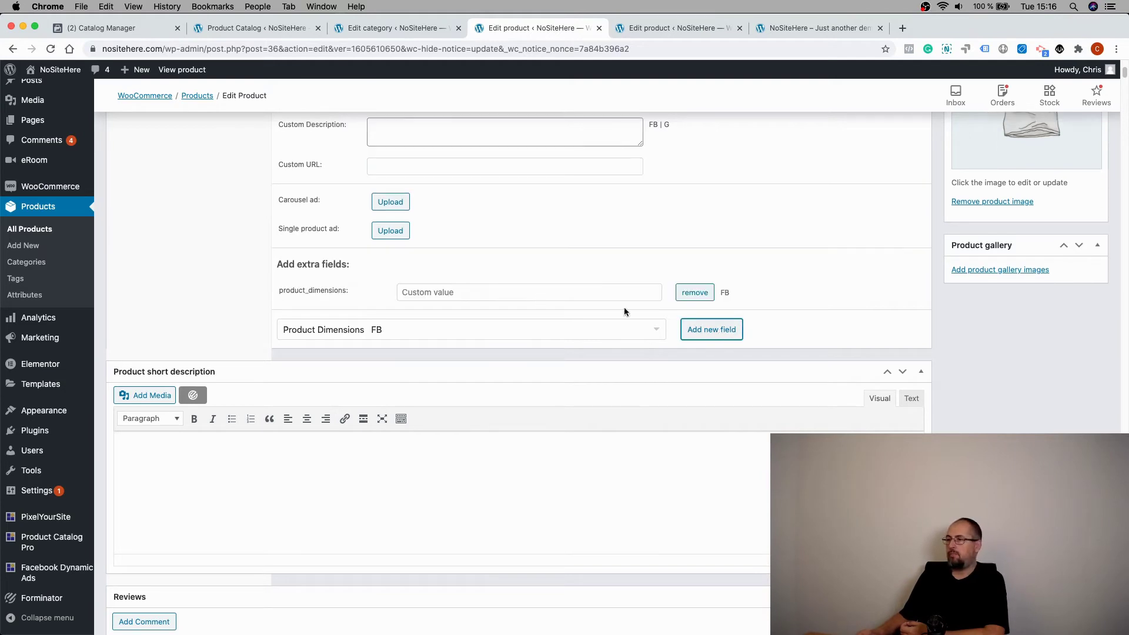
pyautogui.click(538, 293)
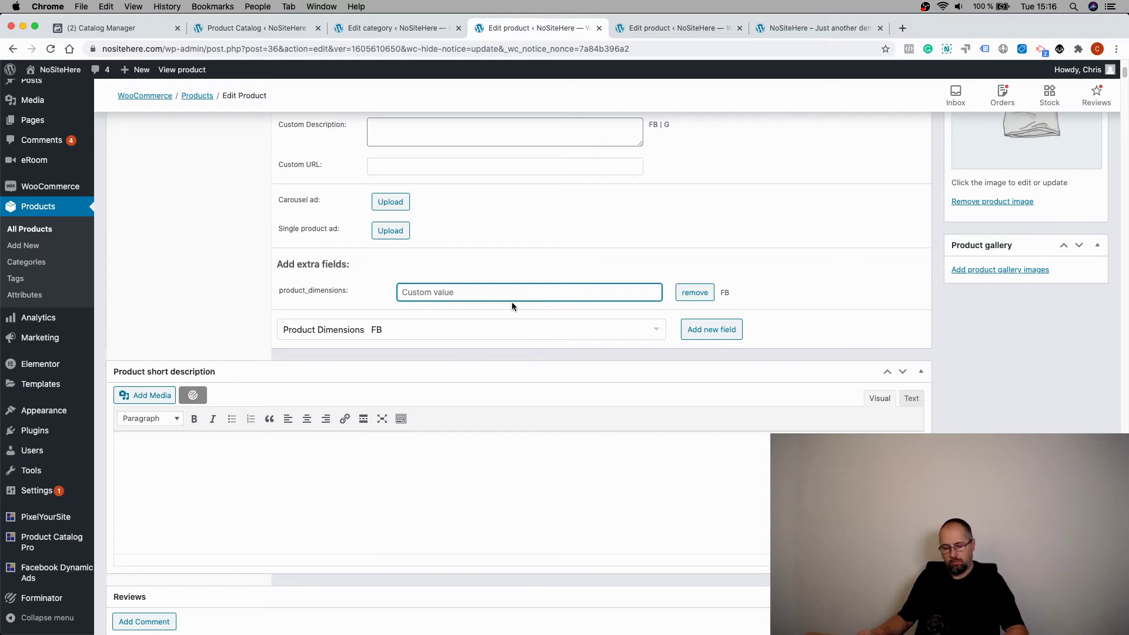
pyautogui.write('120')
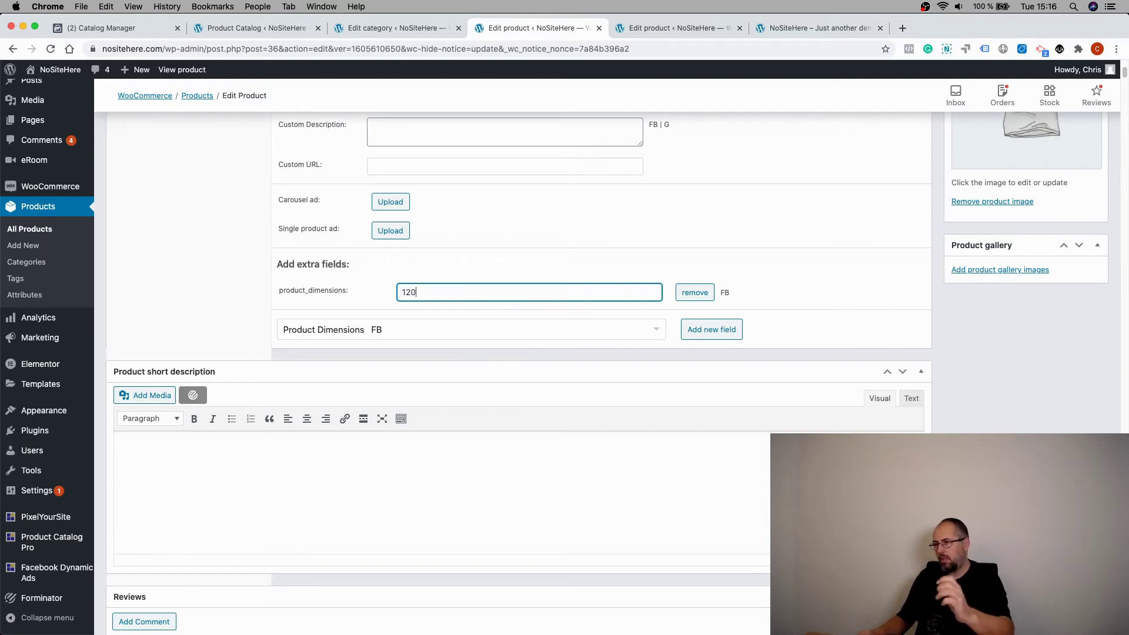
# Add a display_technology extra field row, then remove it again.
pyautogui.click(496, 333)
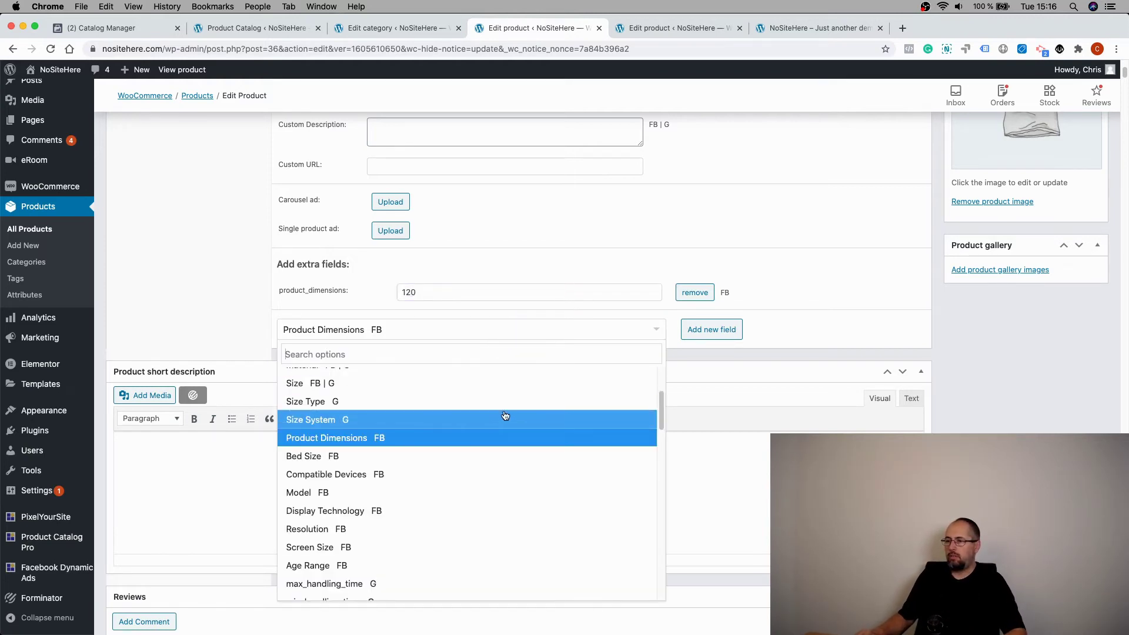
pyautogui.click(478, 510)
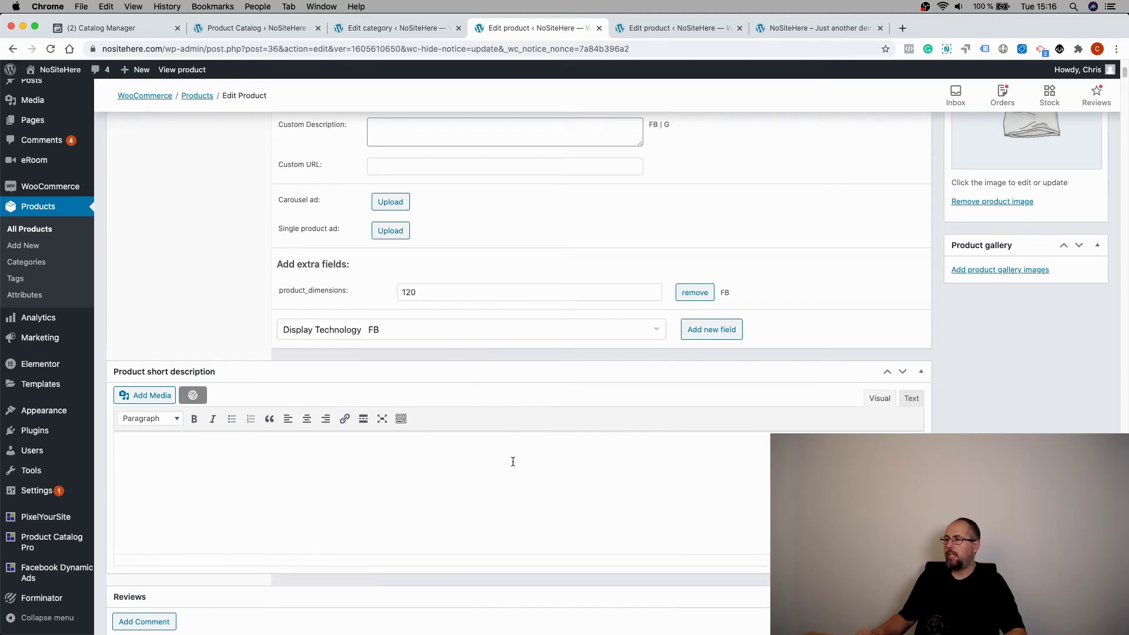
pyautogui.click(725, 329)
pyautogui.click(519, 298)
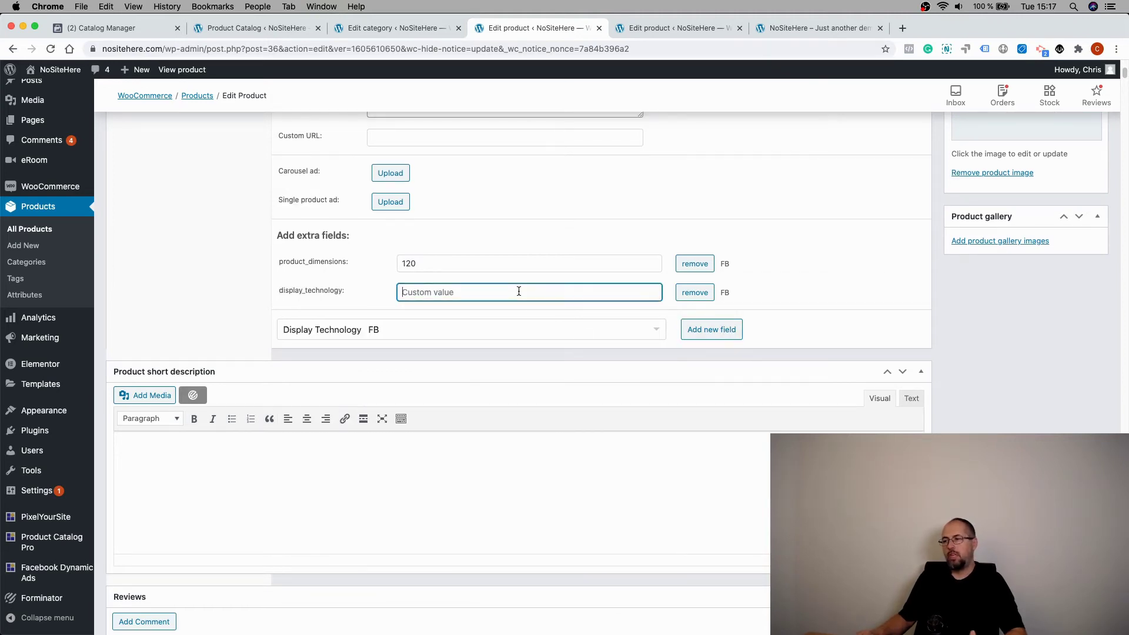
pyautogui.click(694, 293)
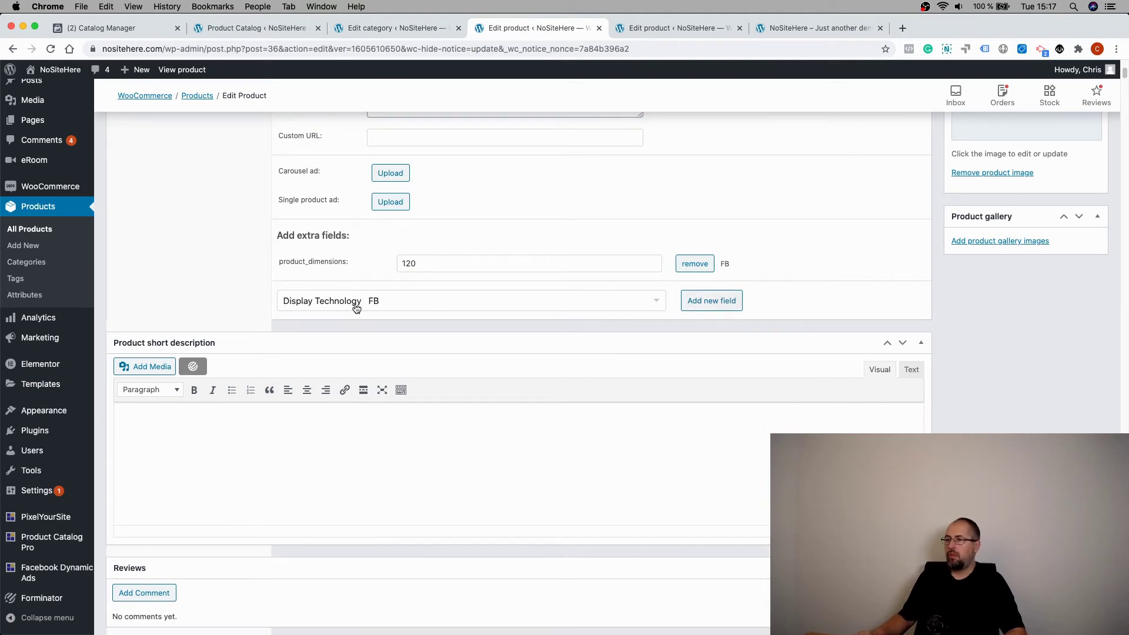
# Pick Size, then max_handling_time, as the next extra field type.
pyautogui.click(357, 302)
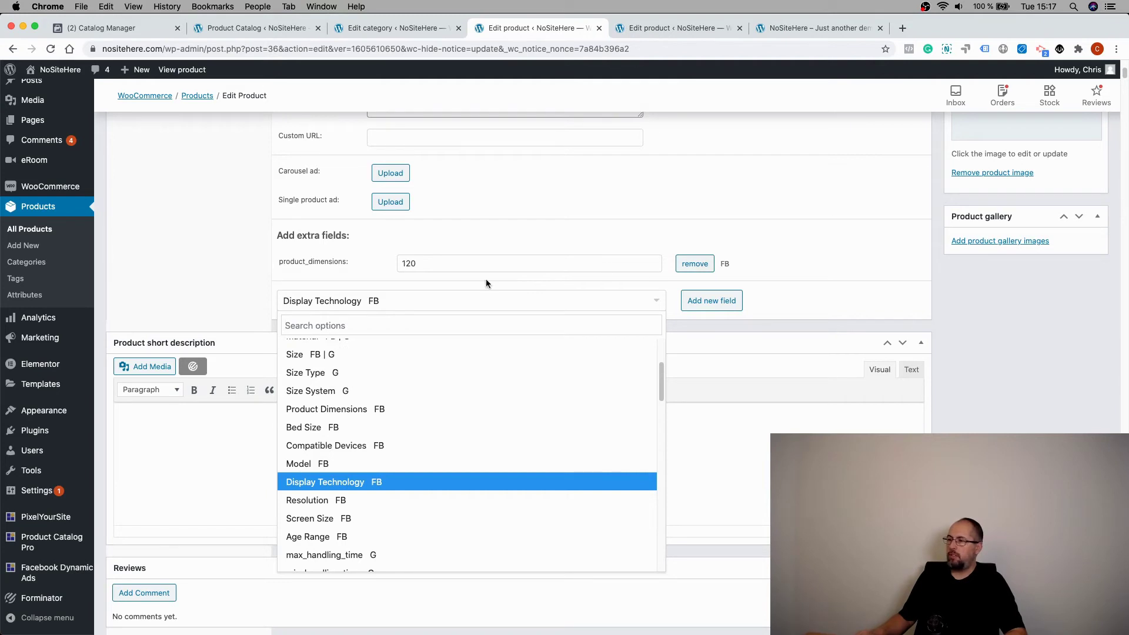
pyautogui.click(416, 359)
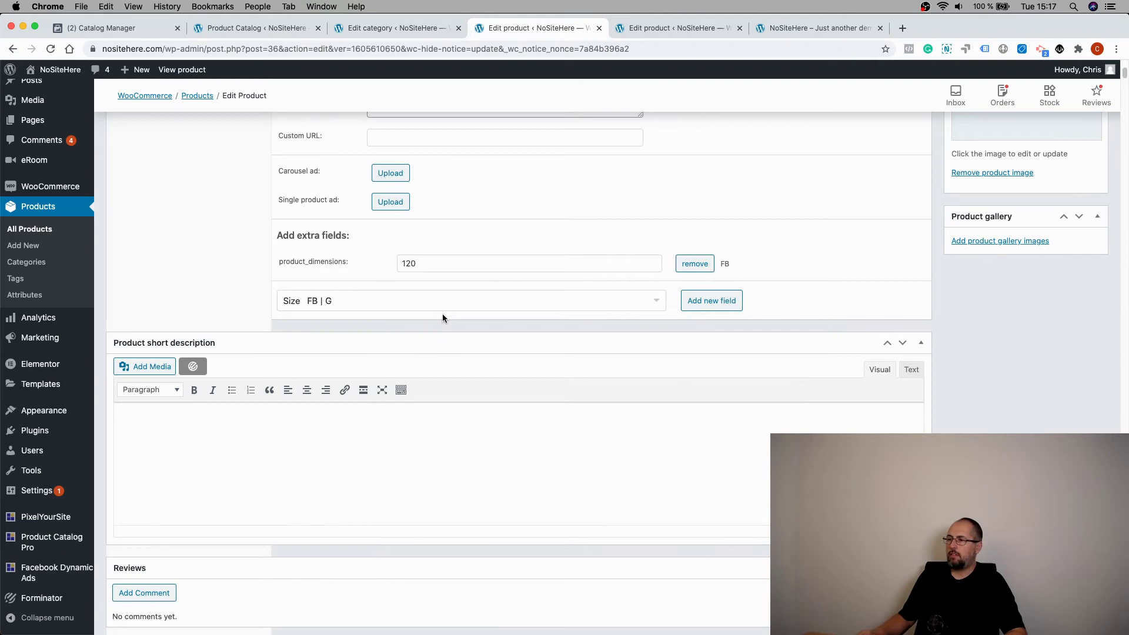
pyautogui.click(455, 305)
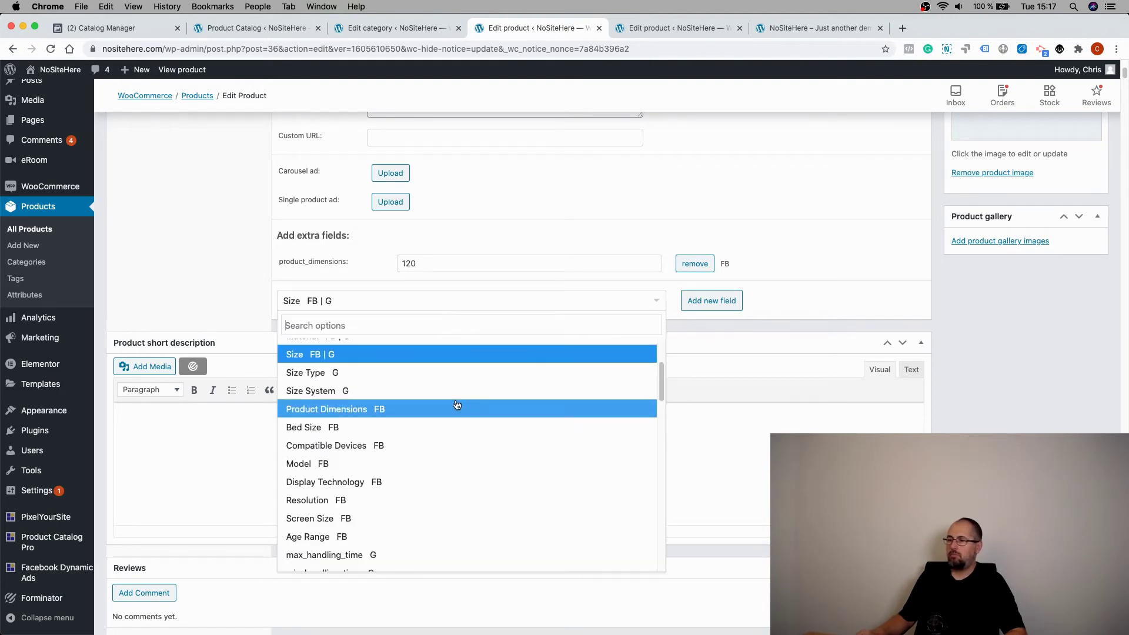
pyautogui.scroll(-2, 456, 406)
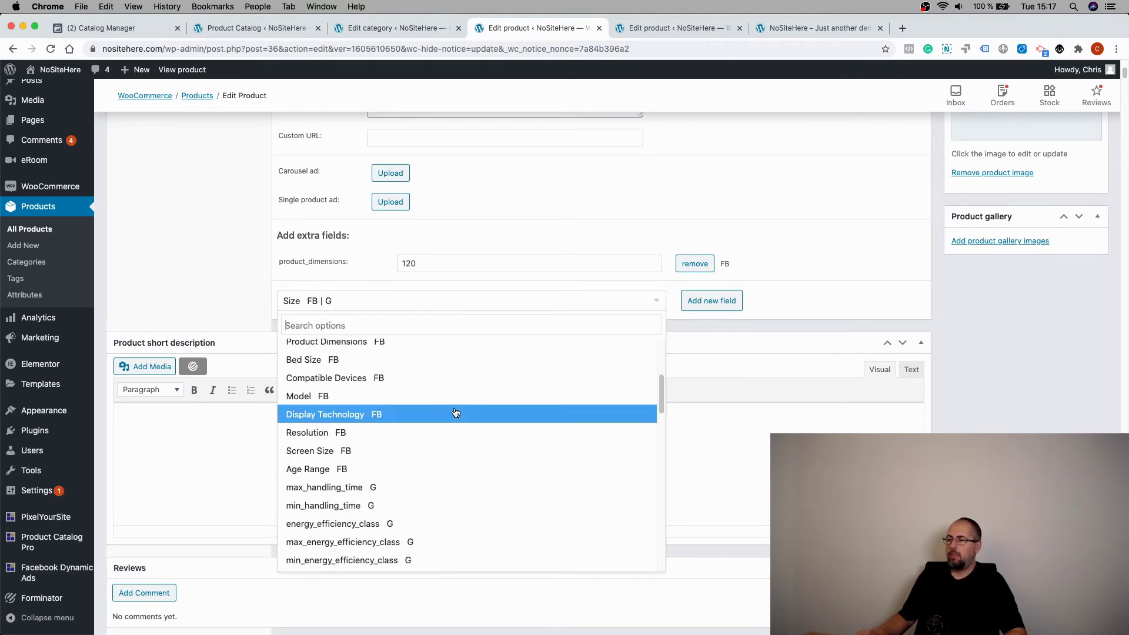
pyautogui.scroll(-3, 455, 417)
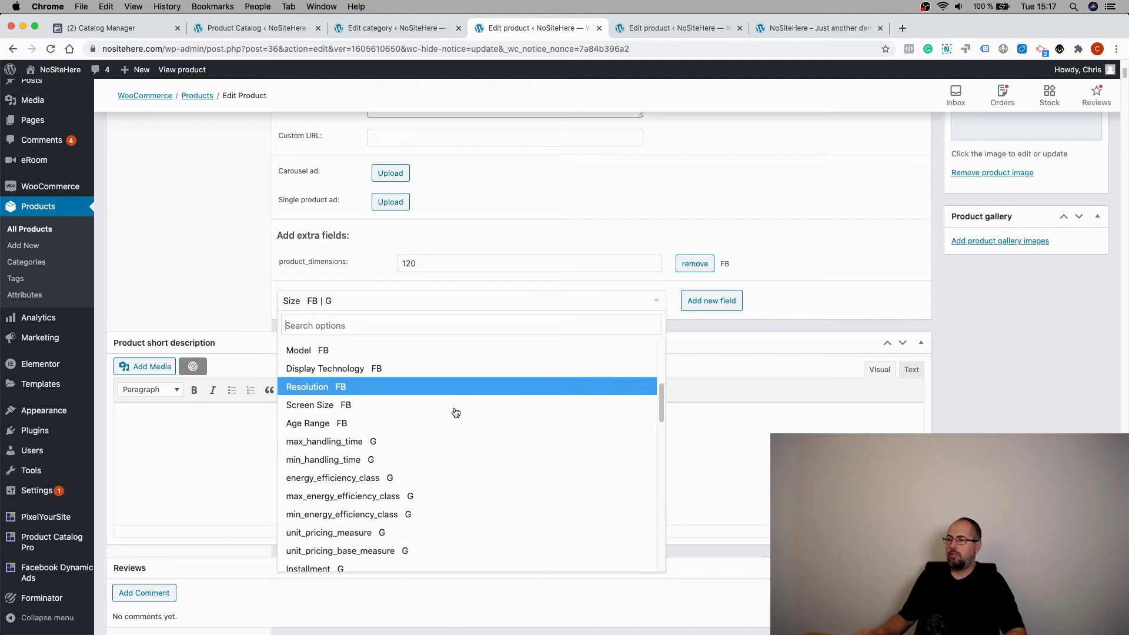
pyautogui.click(446, 447)
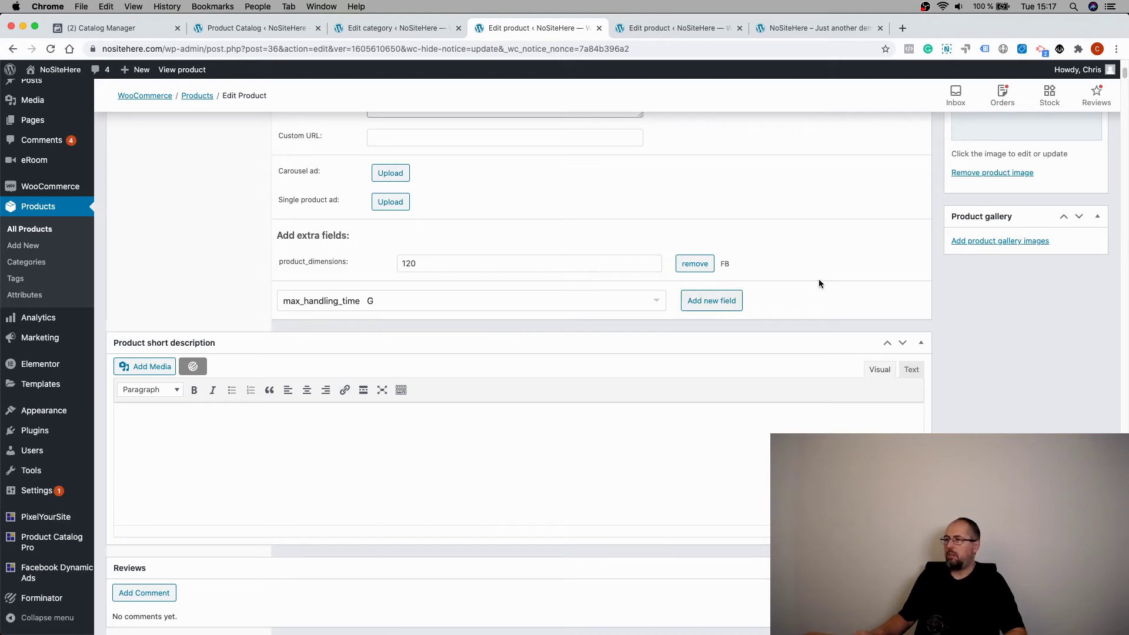
# Check the product_dimensions extra field still holds 120.
pyautogui.scroll(10, 791, 287)
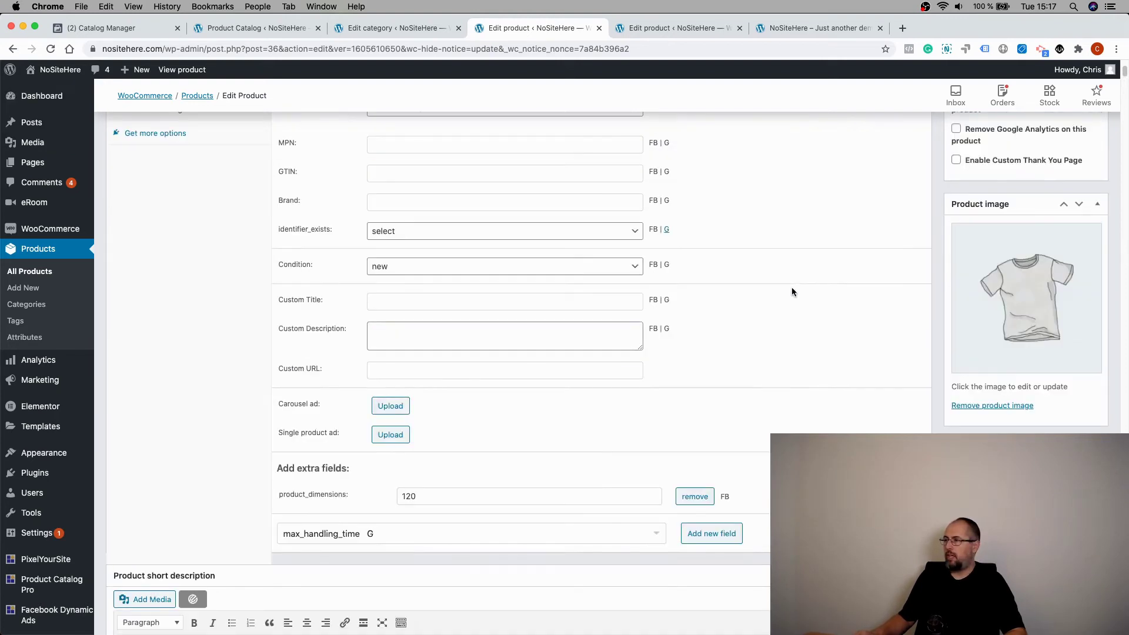
pyautogui.scroll(-5, 901, 269)
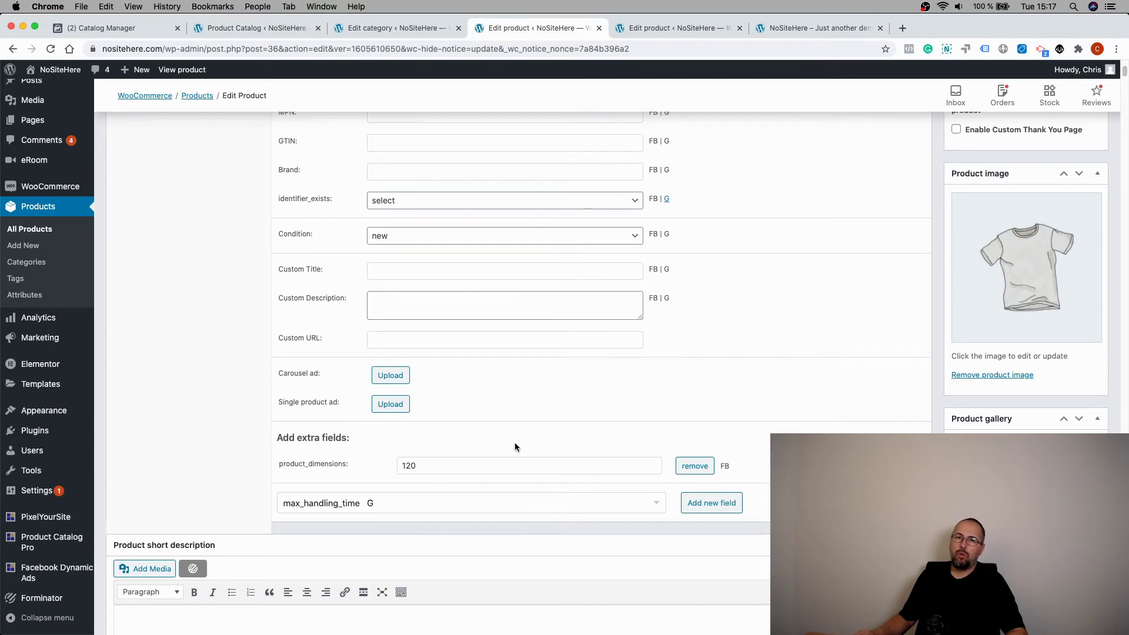
pyautogui.scroll(-2, 726, 422)
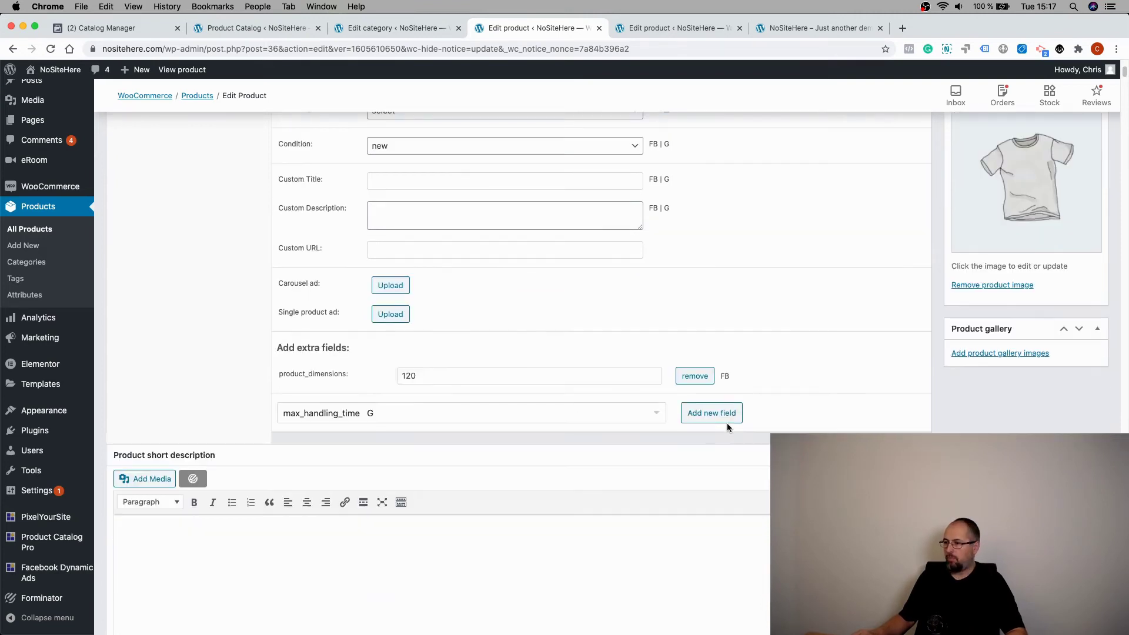
pyautogui.click(588, 381)
pyautogui.click(799, 382)
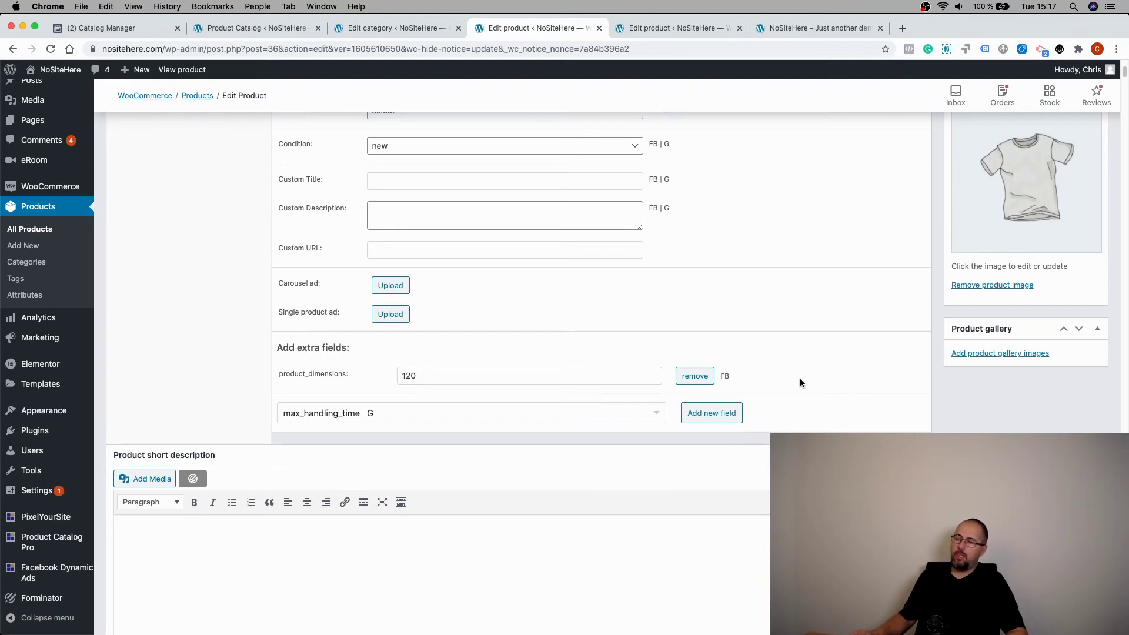
pyautogui.scroll(6, 800, 376)
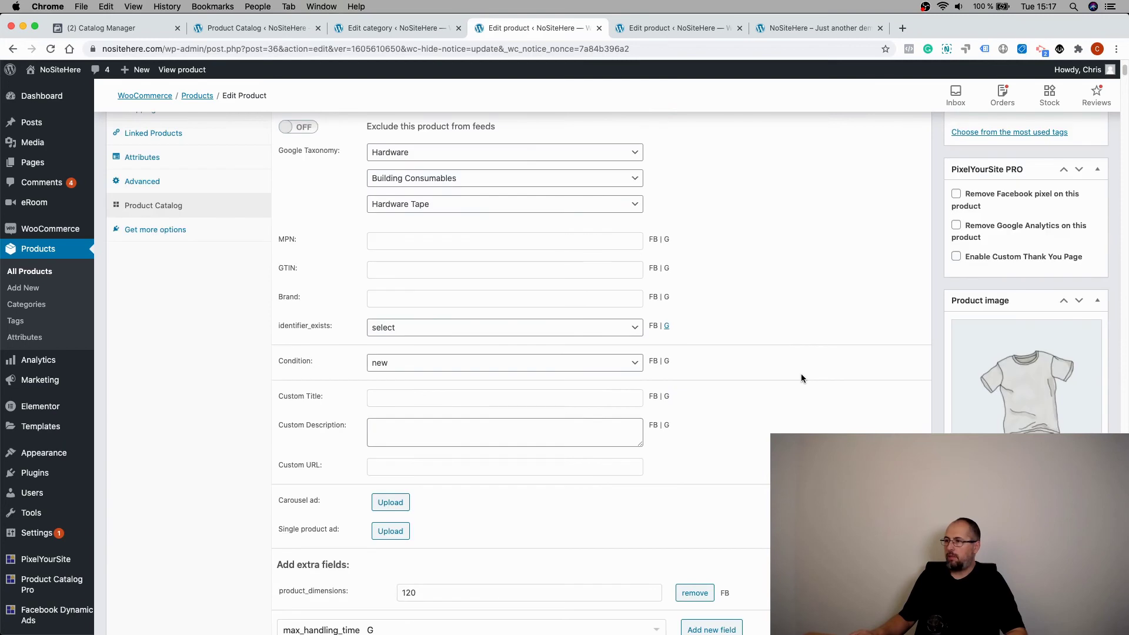
pyautogui.scroll(4, 800, 376)
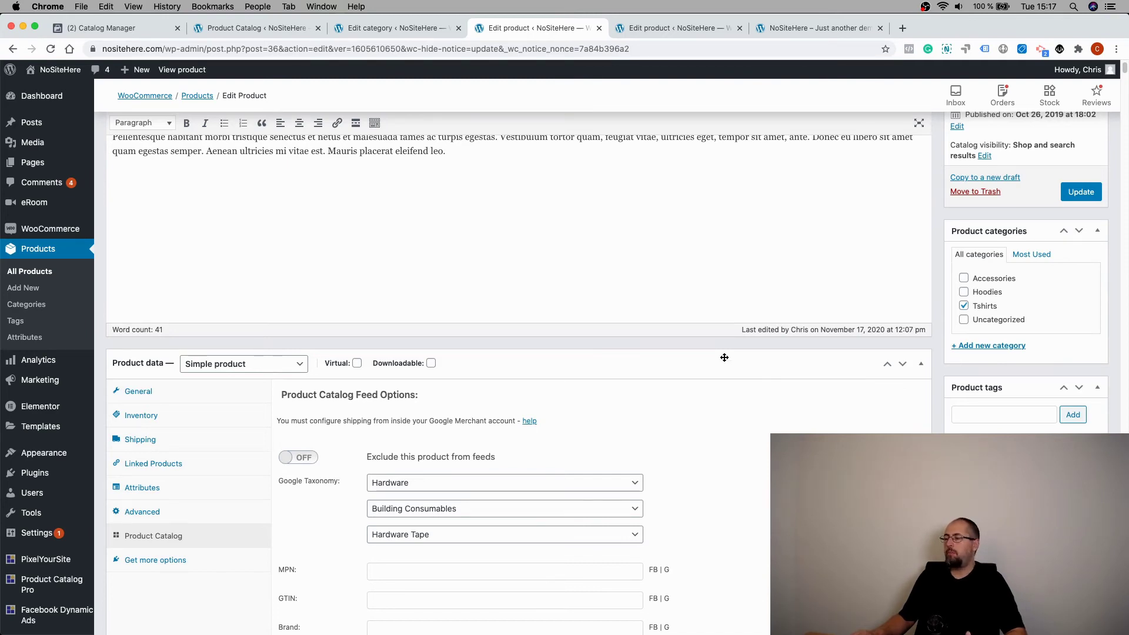
# Go to the Product Catalog Feed settings and scroll to Map extra fields showing color→pa_color and size→pa_size.
pyautogui.click(254, 27)
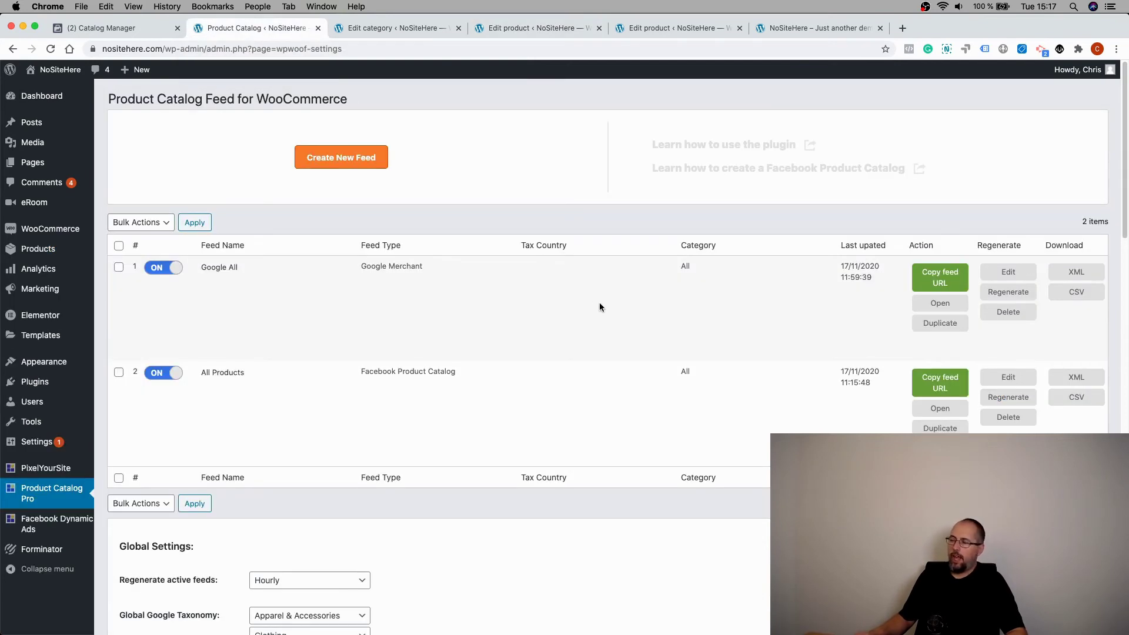
pyautogui.scroll(-1, 599, 306)
pyautogui.scroll(-10, 599, 306)
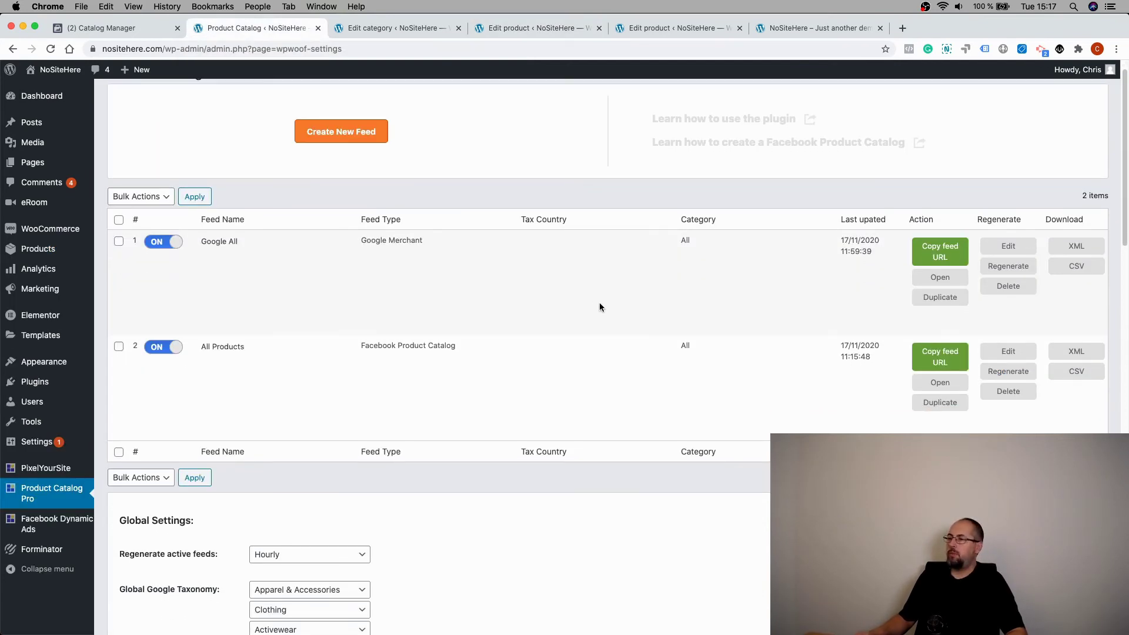
pyautogui.scroll(-20, 600, 306)
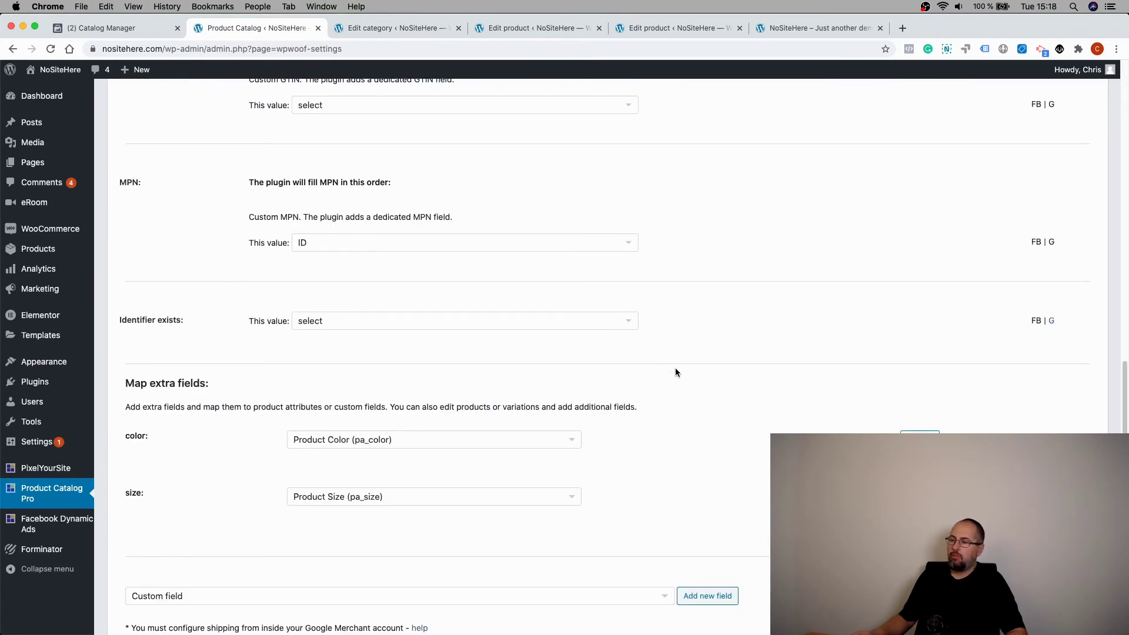
pyautogui.scroll(-7, 675, 370)
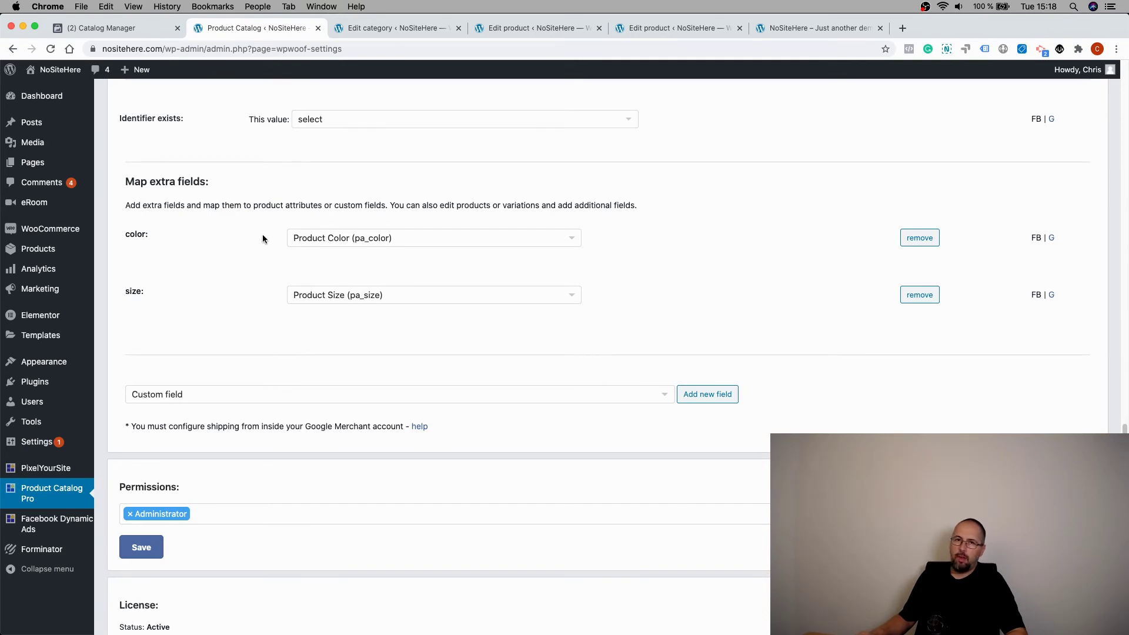
# Return to the Tshirt product's edit page and show its empty Attributes panel.
pyautogui.click(517, 29)
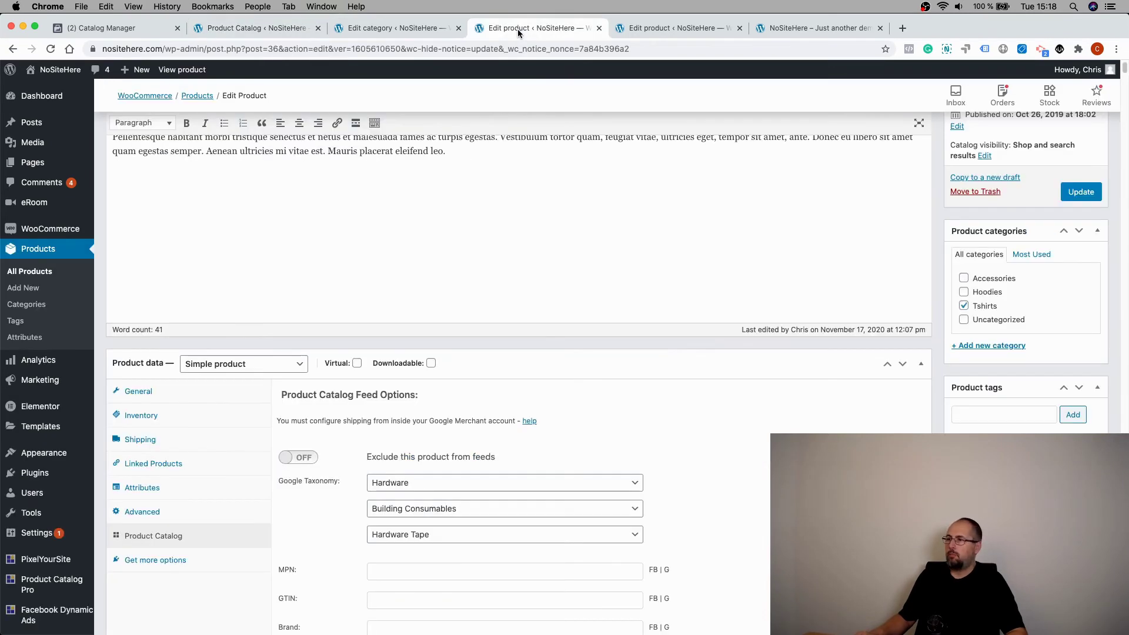
pyautogui.scroll(-10, 689, 410)
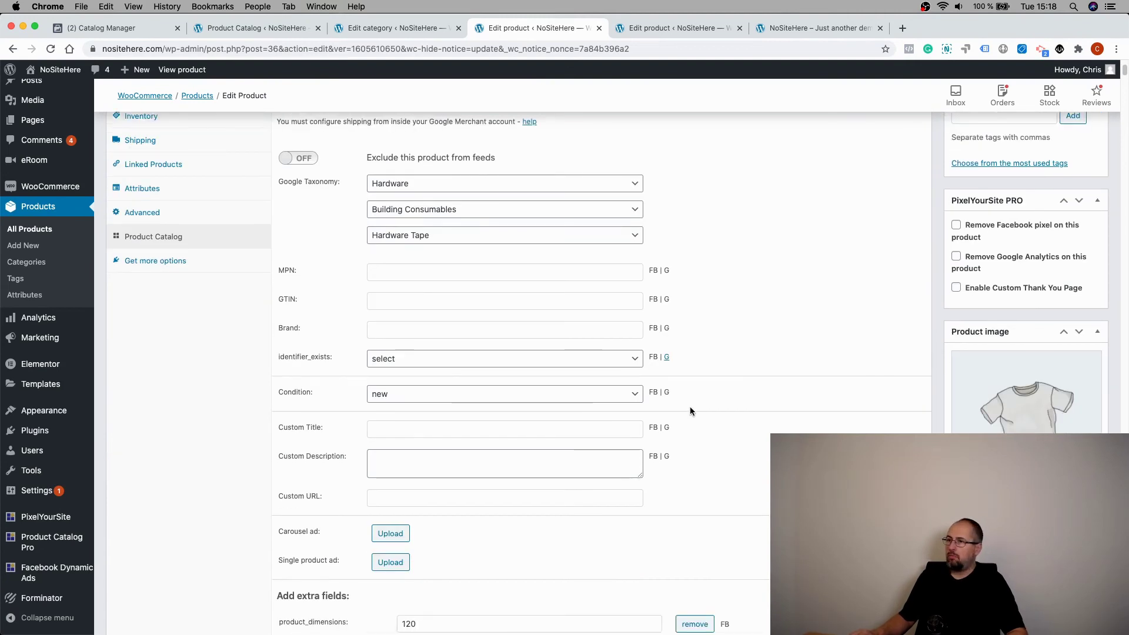
pyautogui.click(141, 188)
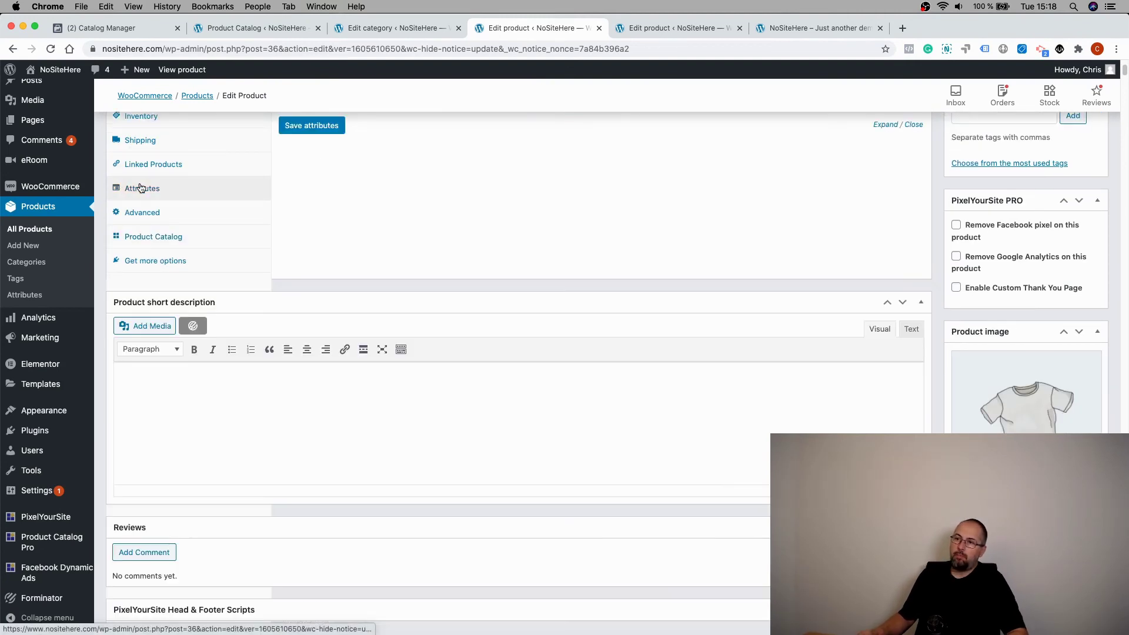
pyautogui.scroll(4, 382, 241)
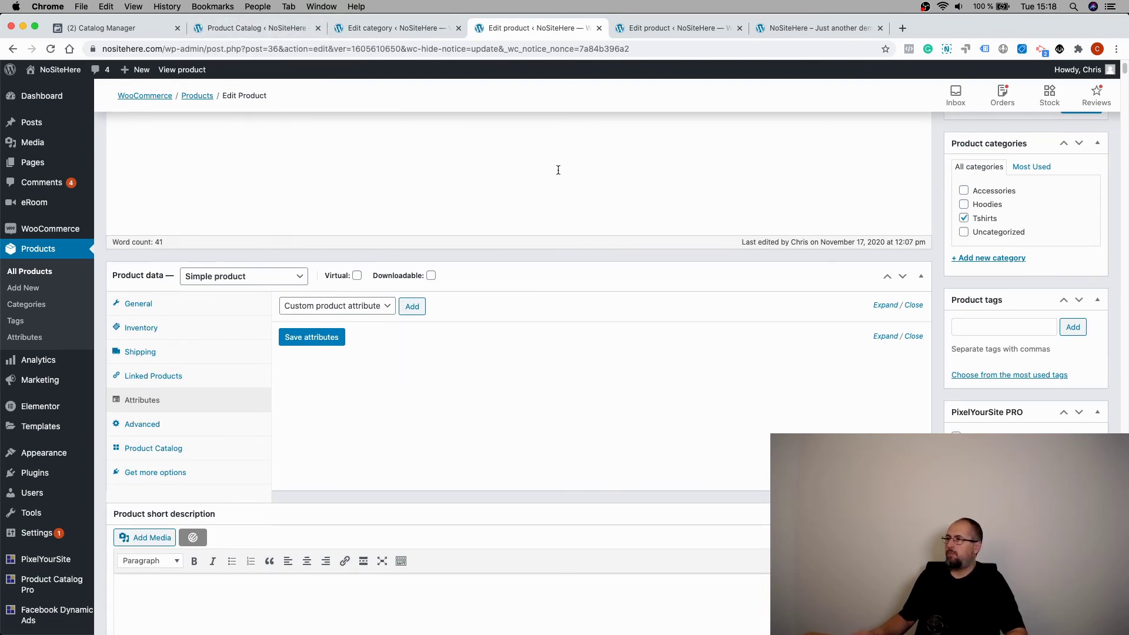
# Open the Vneck Tshirt product's variations and expand variation #14151 (Black, L).
pyautogui.click(646, 28)
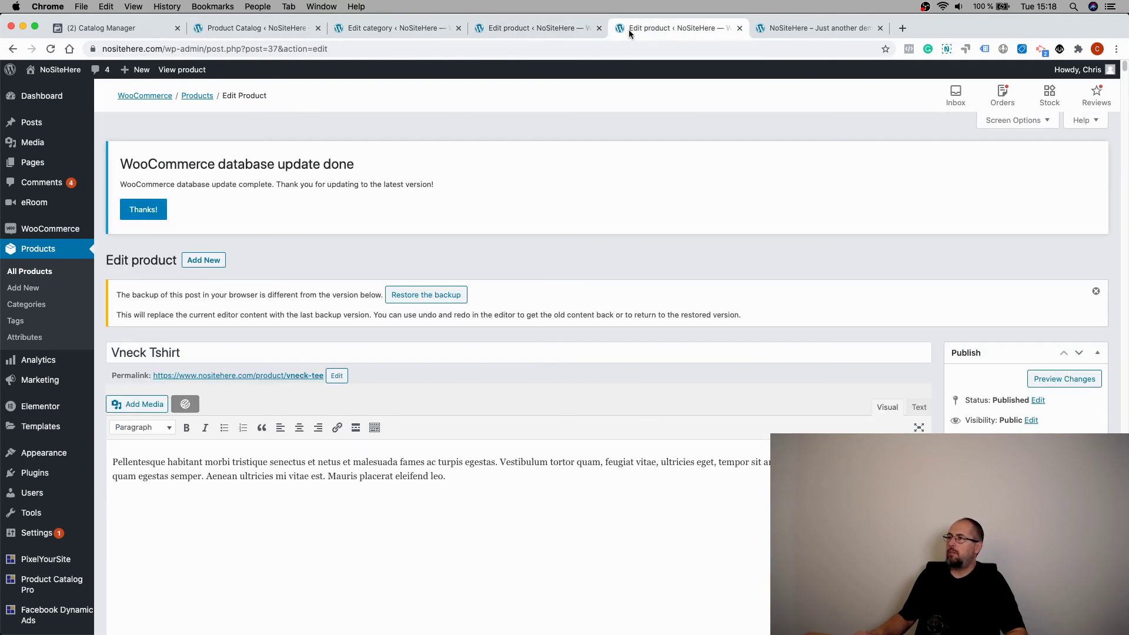
pyautogui.scroll(-10, 687, 272)
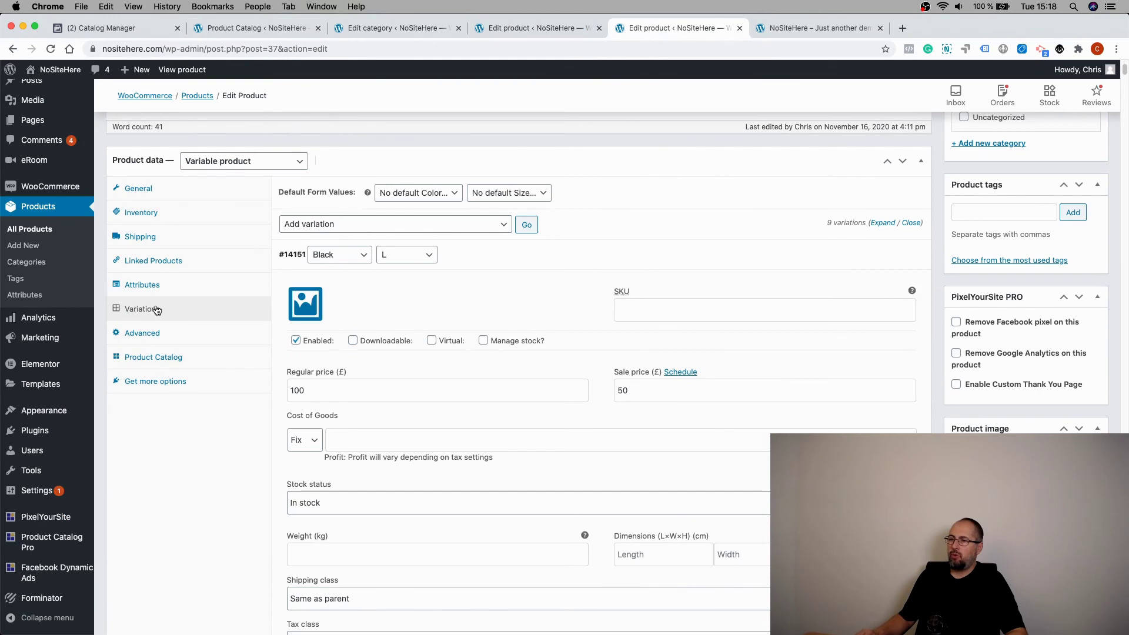
pyautogui.scroll(-2, 496, 291)
pyautogui.scroll(3, 498, 295)
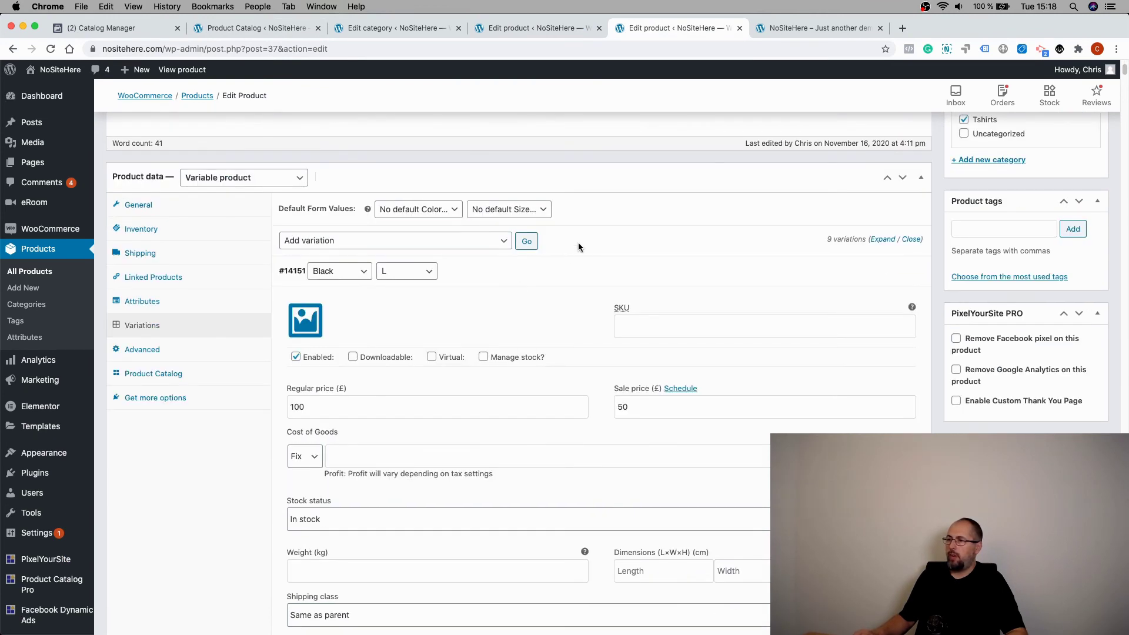
pyautogui.click(588, 276)
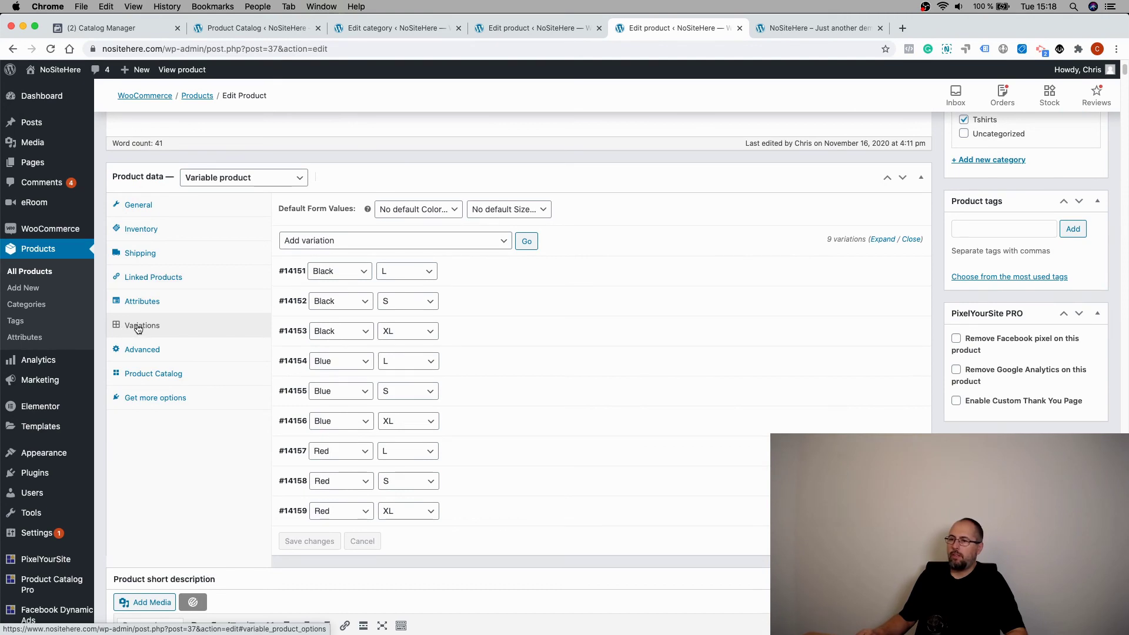
pyautogui.click(501, 276)
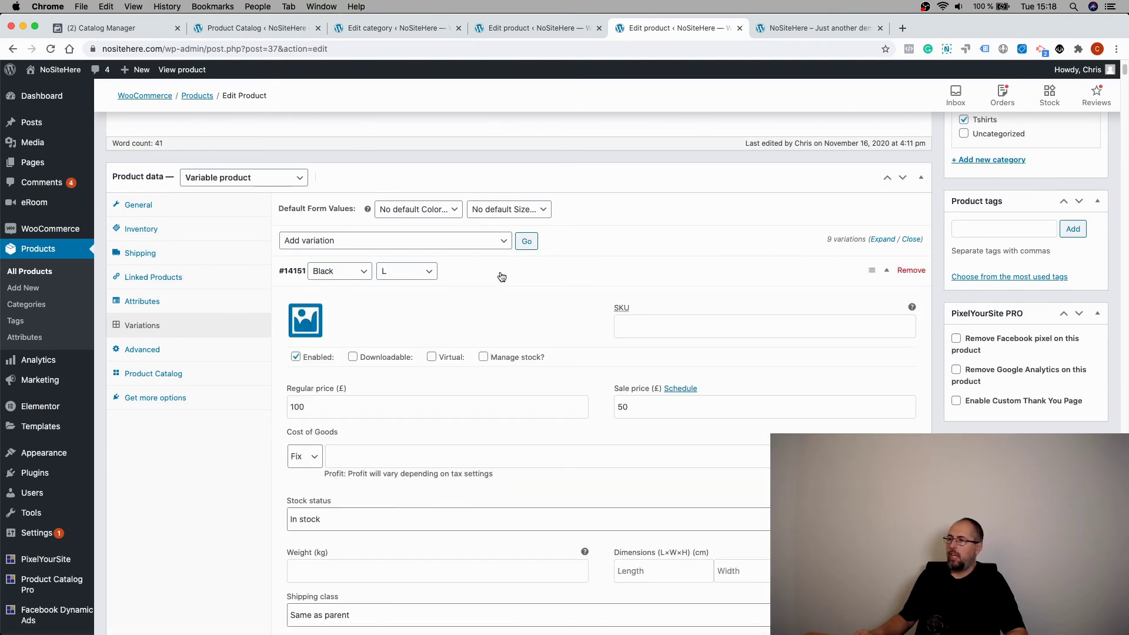
# Scroll to variation #14151's Add extra fields and open its extra feed field list.
pyautogui.scroll(-5, 499, 299)
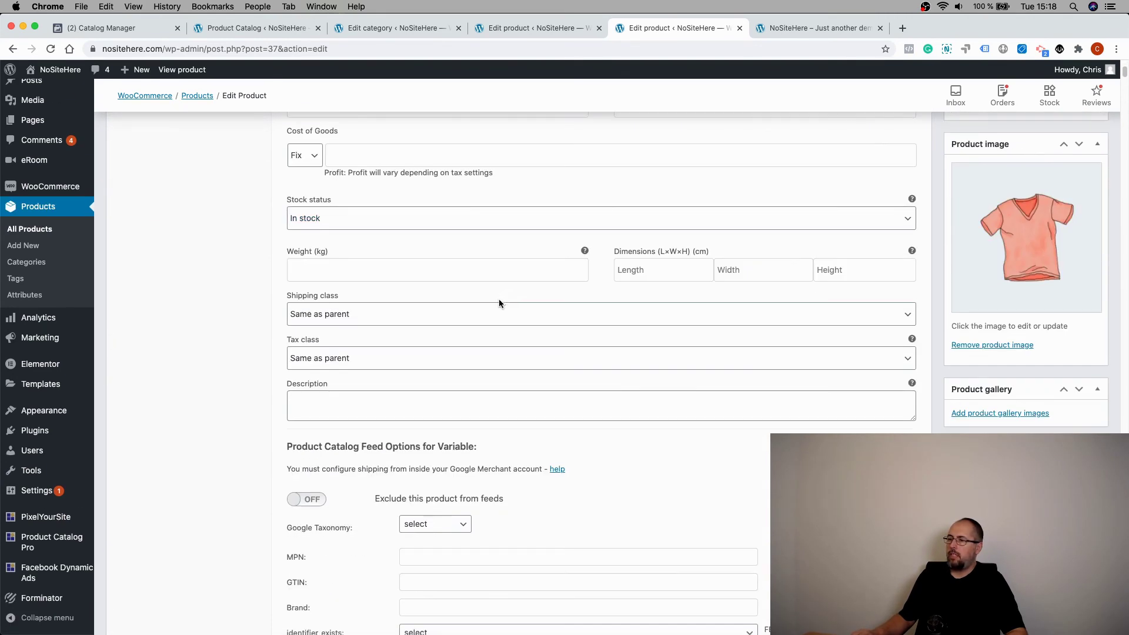
pyautogui.scroll(-6, 498, 304)
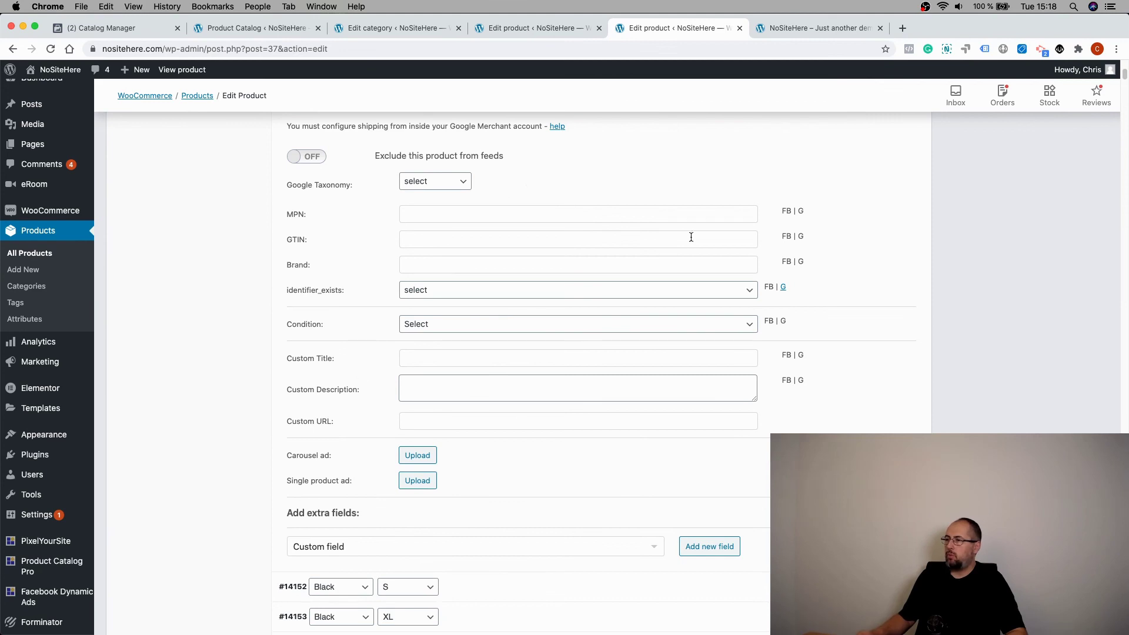
pyautogui.scroll(-1, 861, 426)
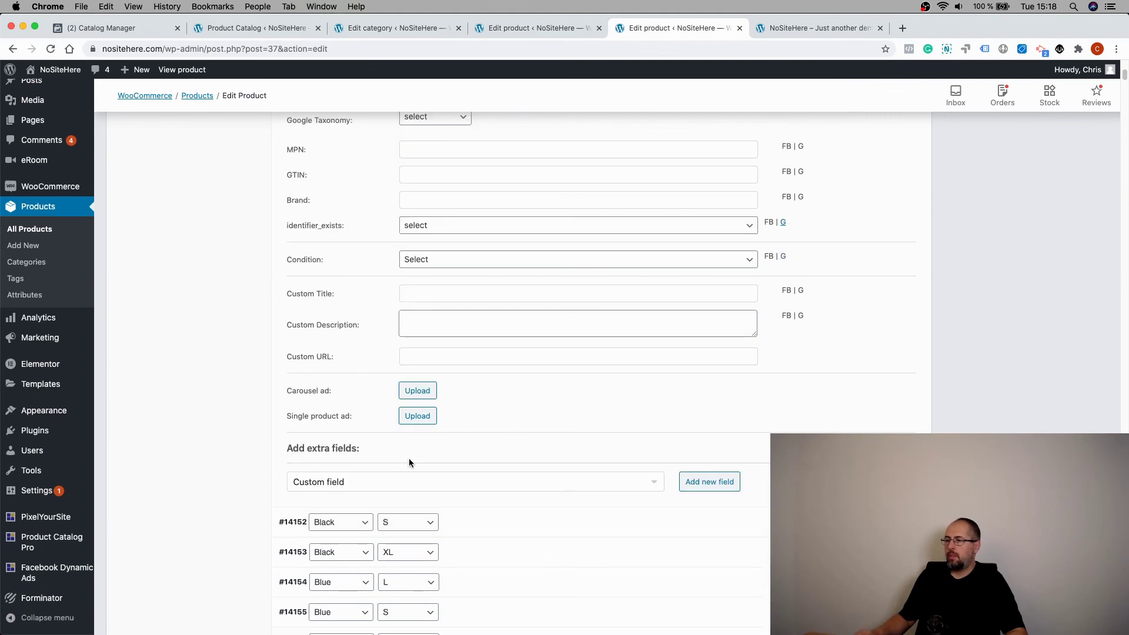
pyautogui.click(401, 485)
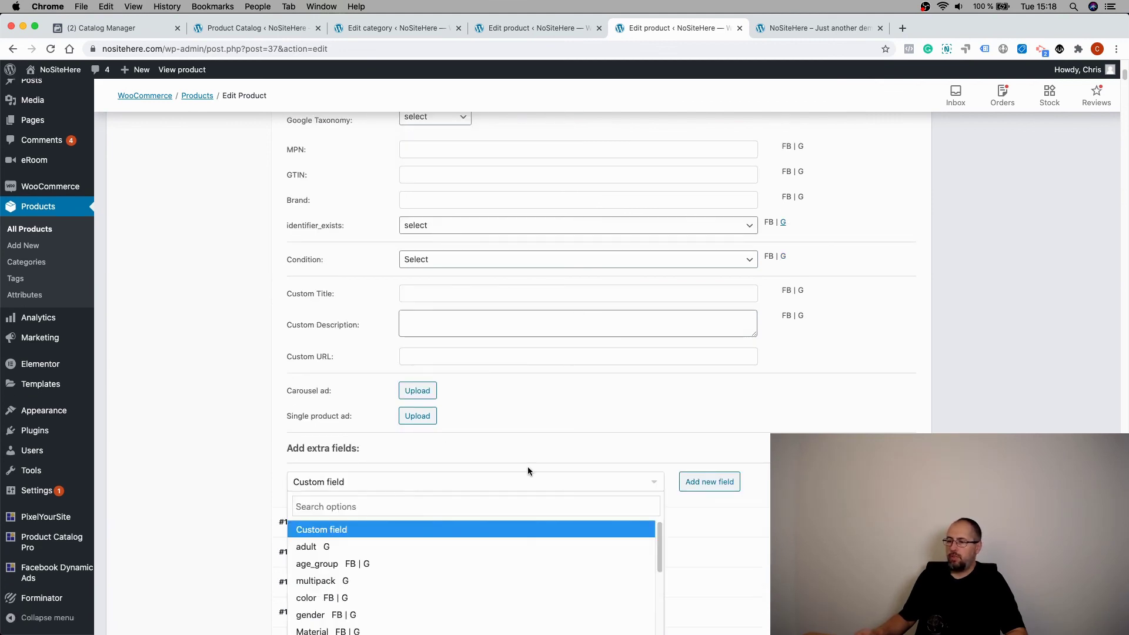
pyautogui.scroll(-2, 527, 466)
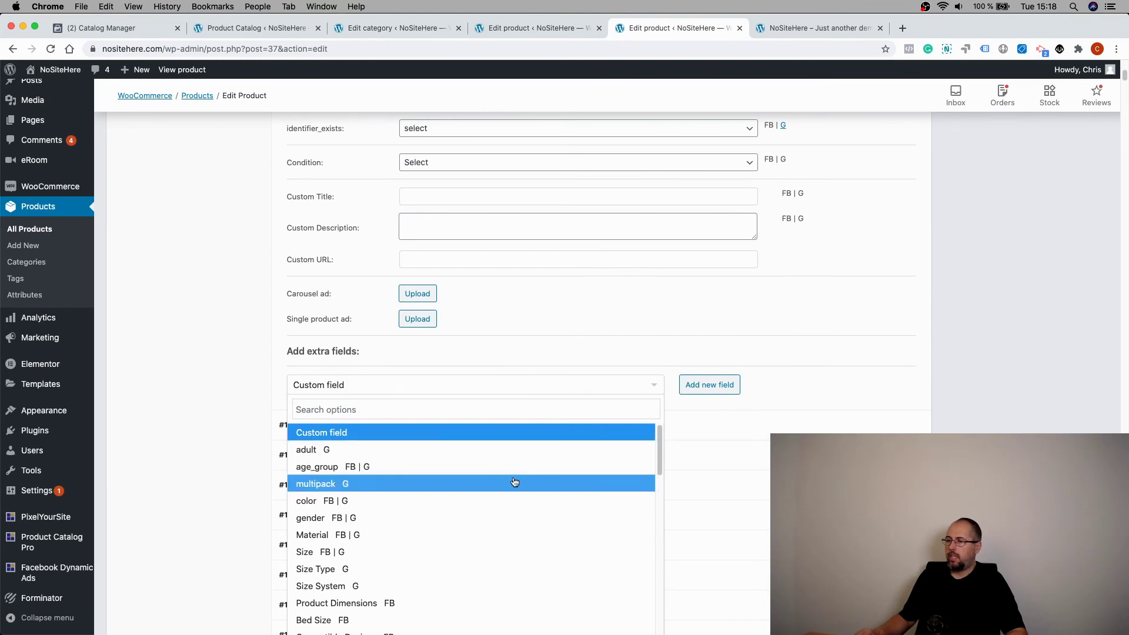